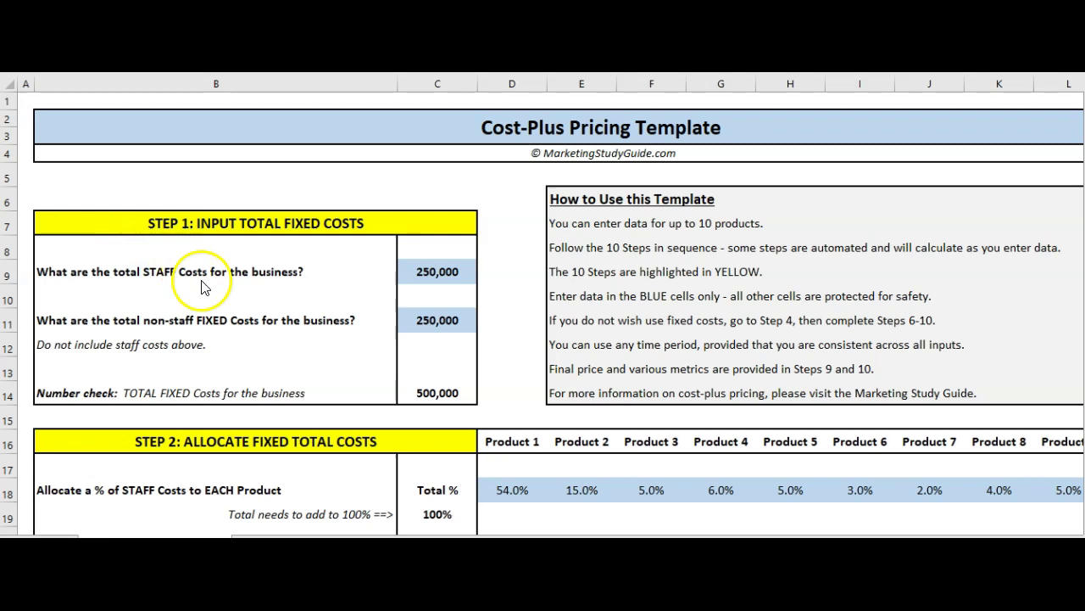
scroll(194, 359, down, 3)
scroll(296, 293, up, 3)
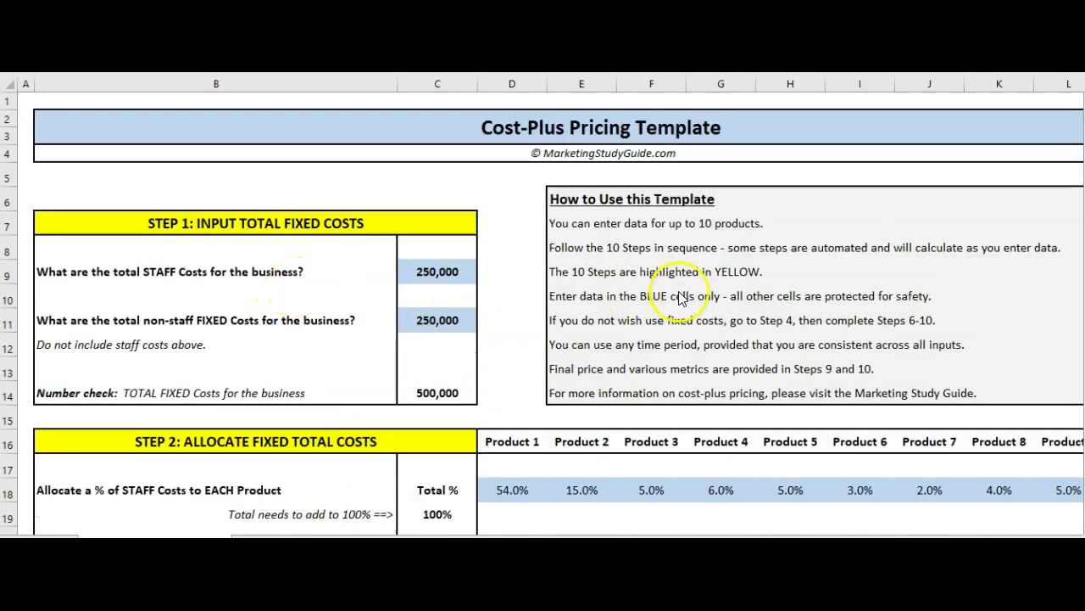
click(449, 318)
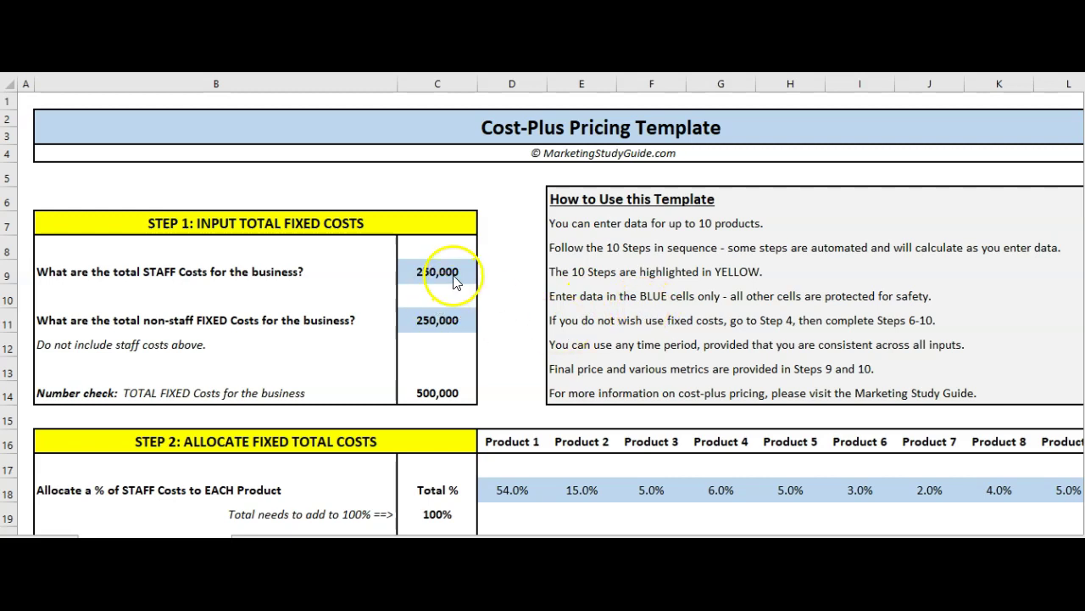
click(507, 489)
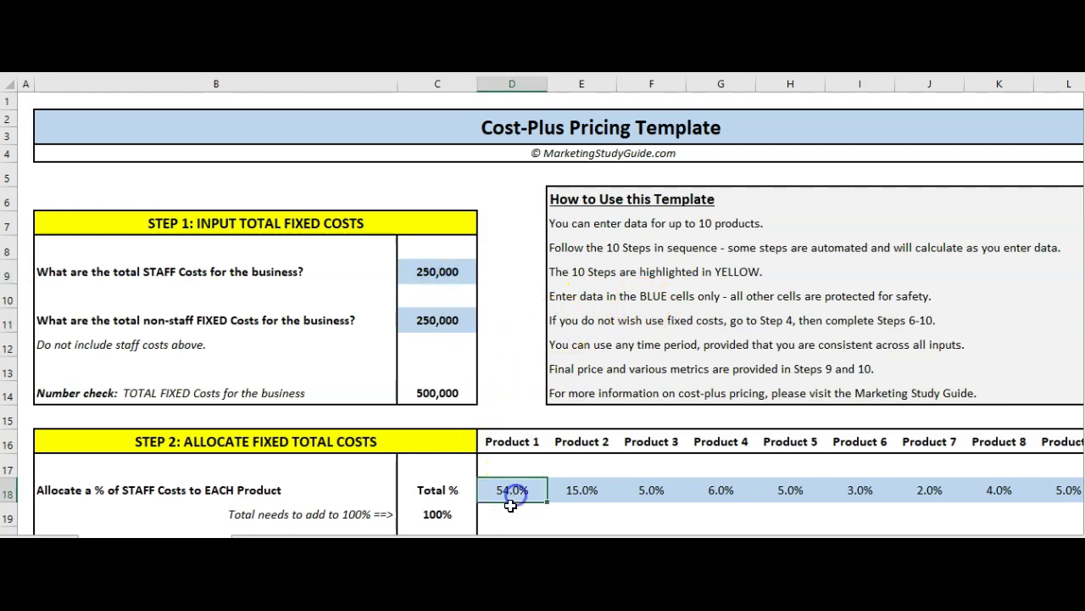
click(356, 383)
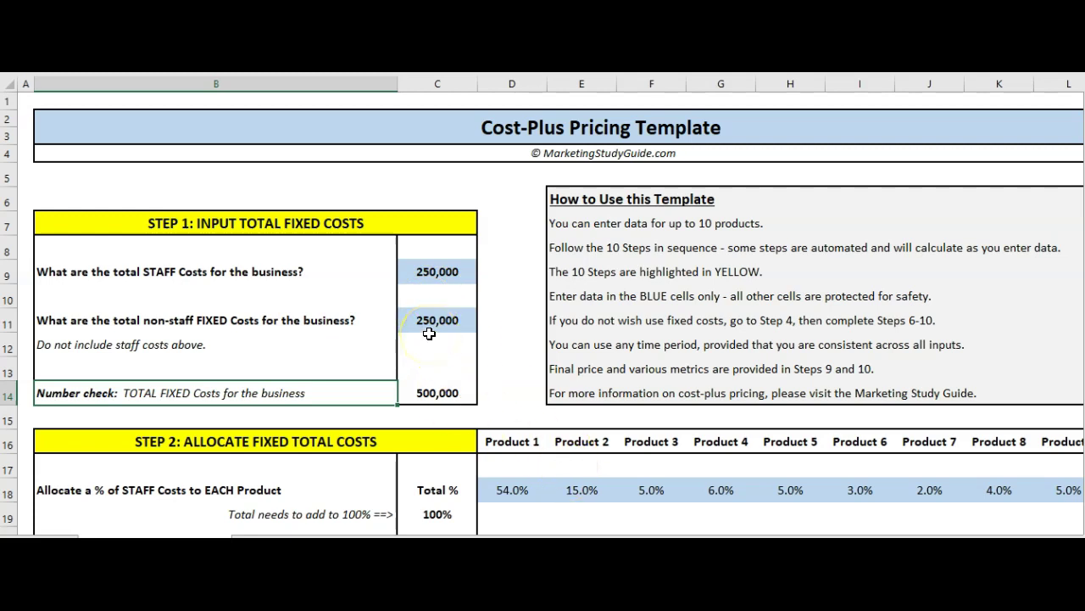
Set the business's total non-staff fixed costs in Step 1 to 350,000 and select the total fixed costs check
click(436, 271)
click(430, 322)
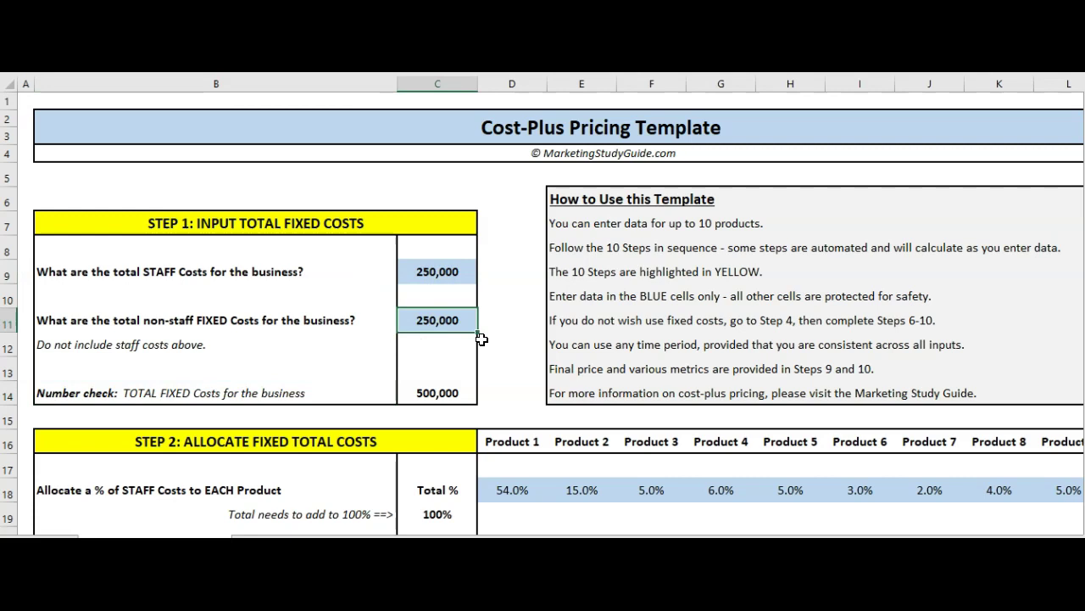
text(3)
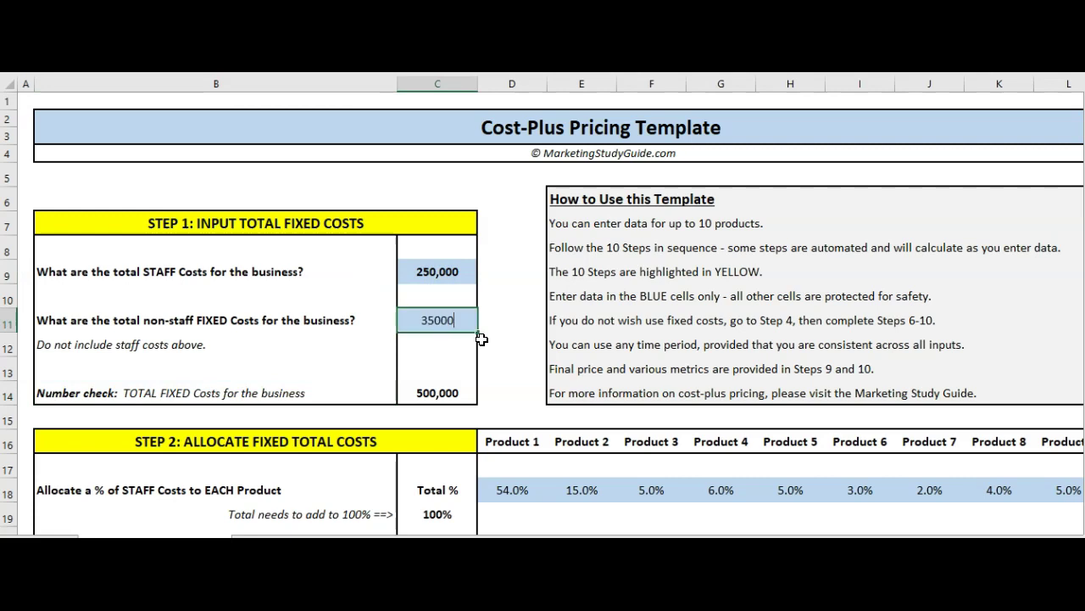
key(Return)
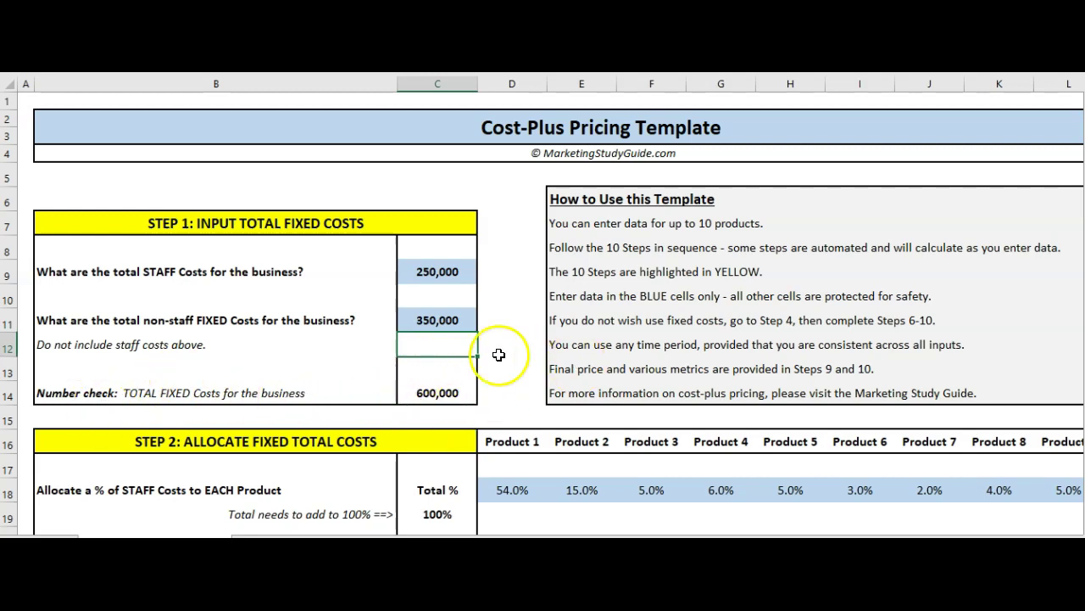
scroll(499, 354, down, 1)
click(475, 344)
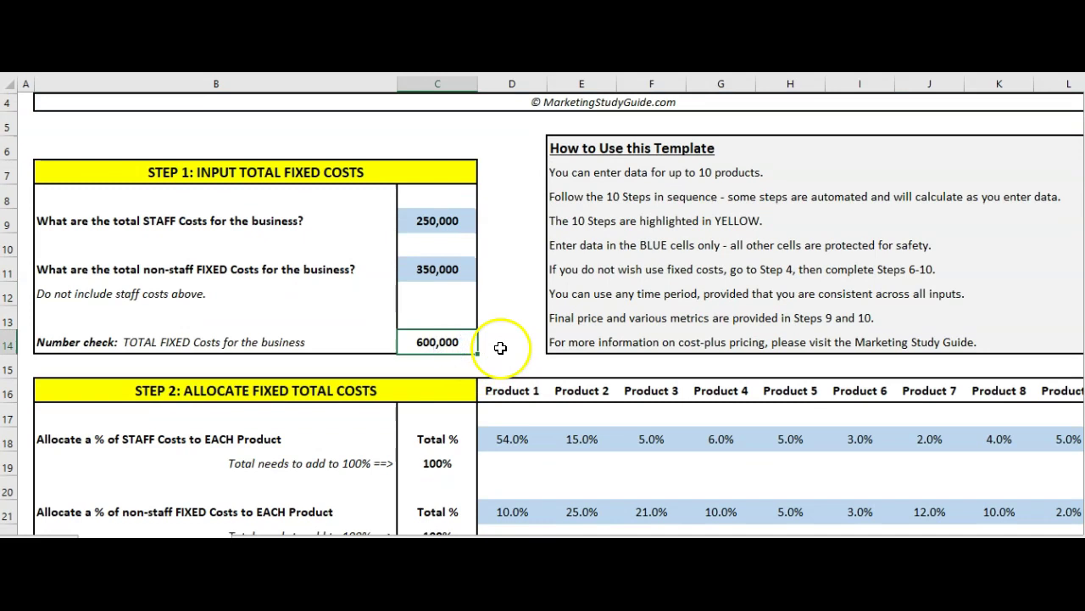
Set Product 1's share of staff costs in the Step 2 allocation to 30%
scroll(496, 348, down, 2)
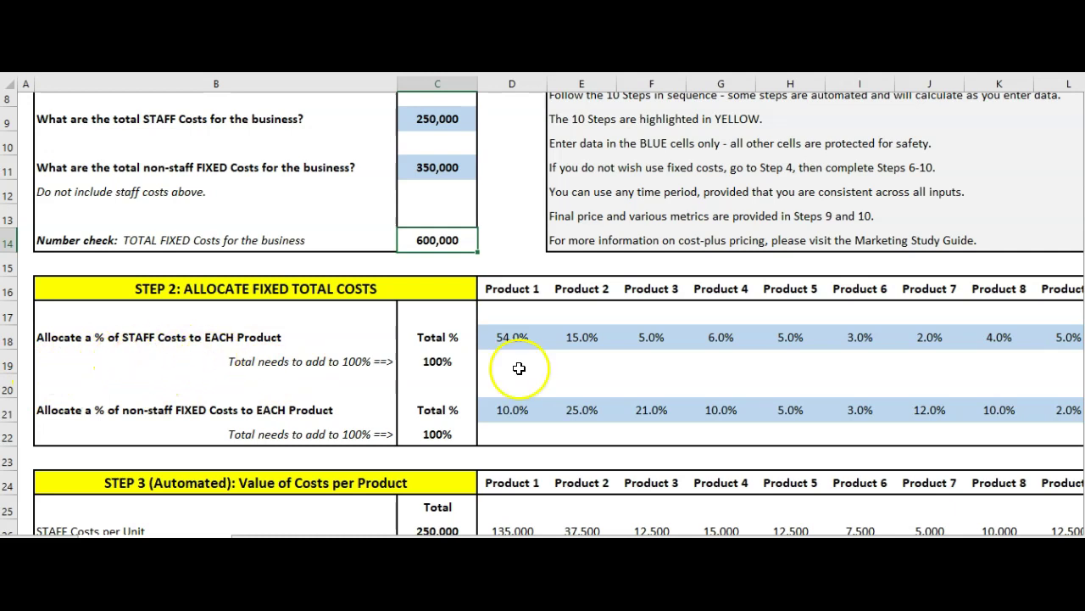
drag(725, 543, 716, 540)
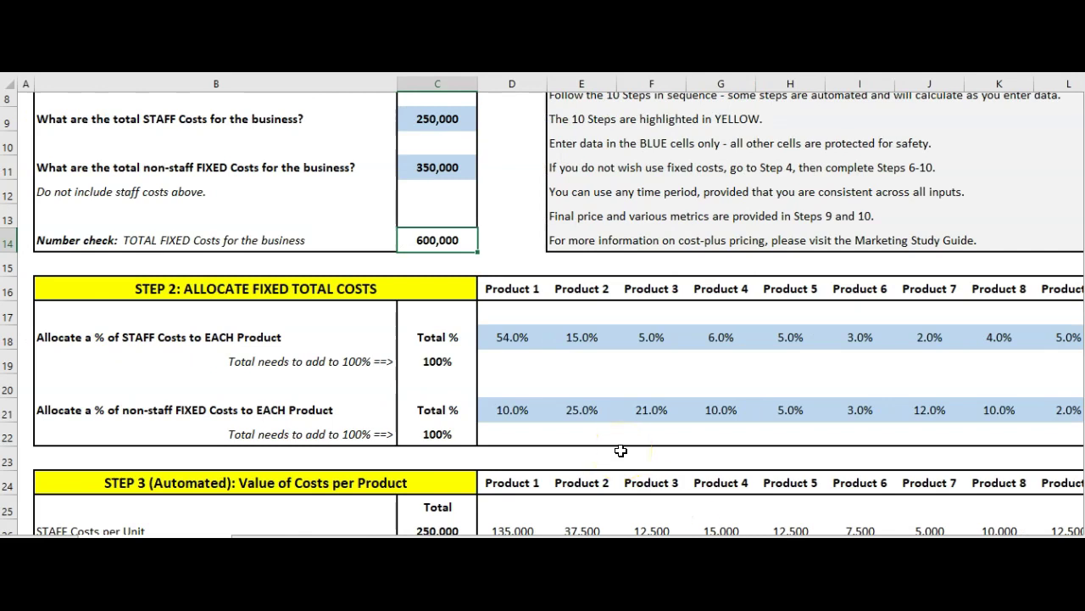
click(514, 341)
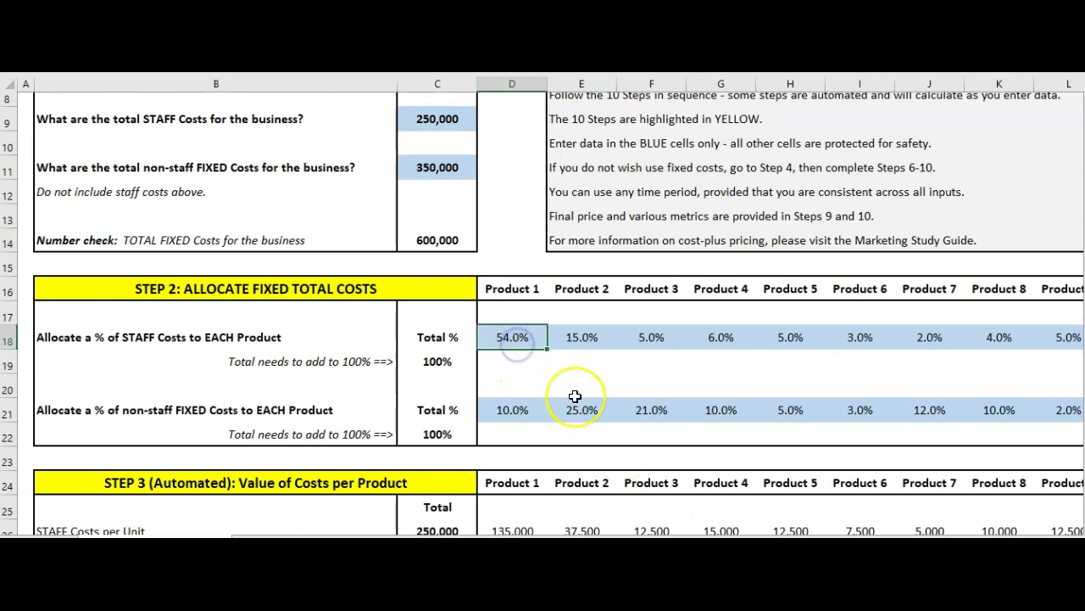
key(BackSpace)
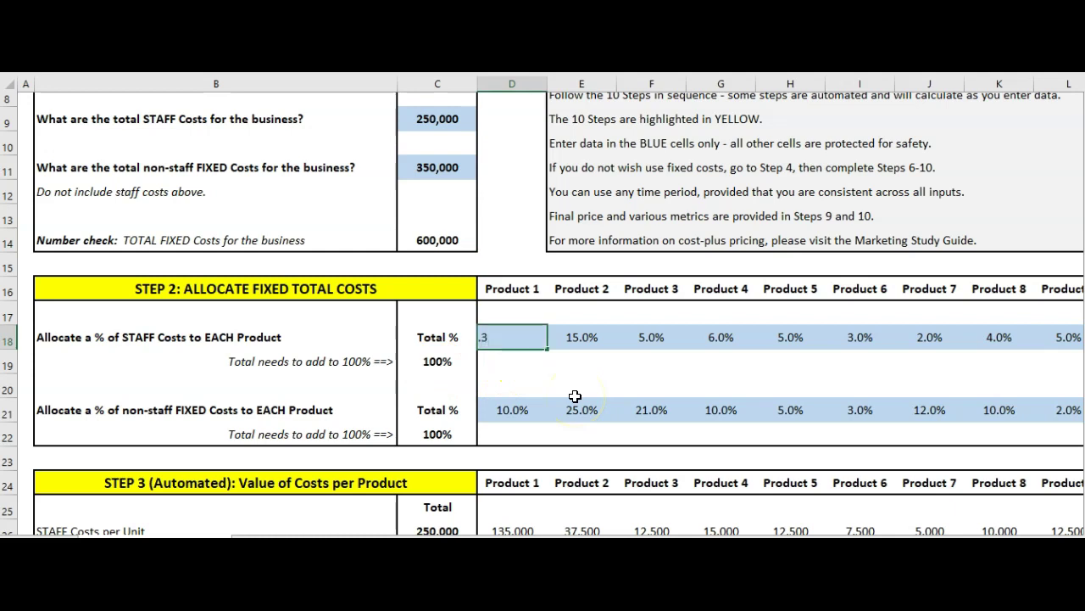
text(.3)
key(Return)
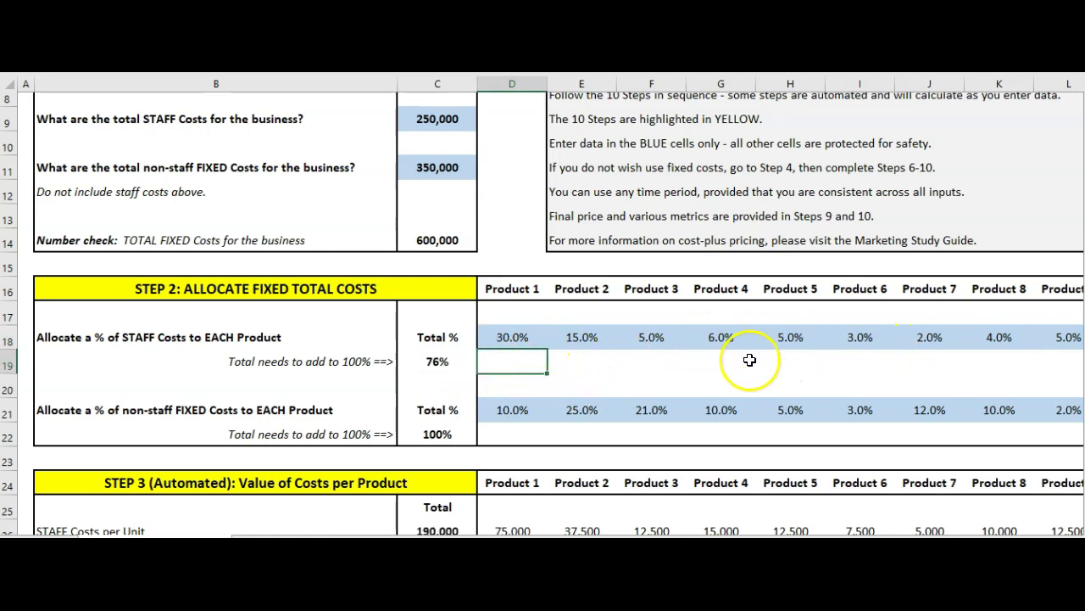
Set the staff cost allocation in Step 2 to 15% for Product 5 and 17% for Product 6
click(458, 360)
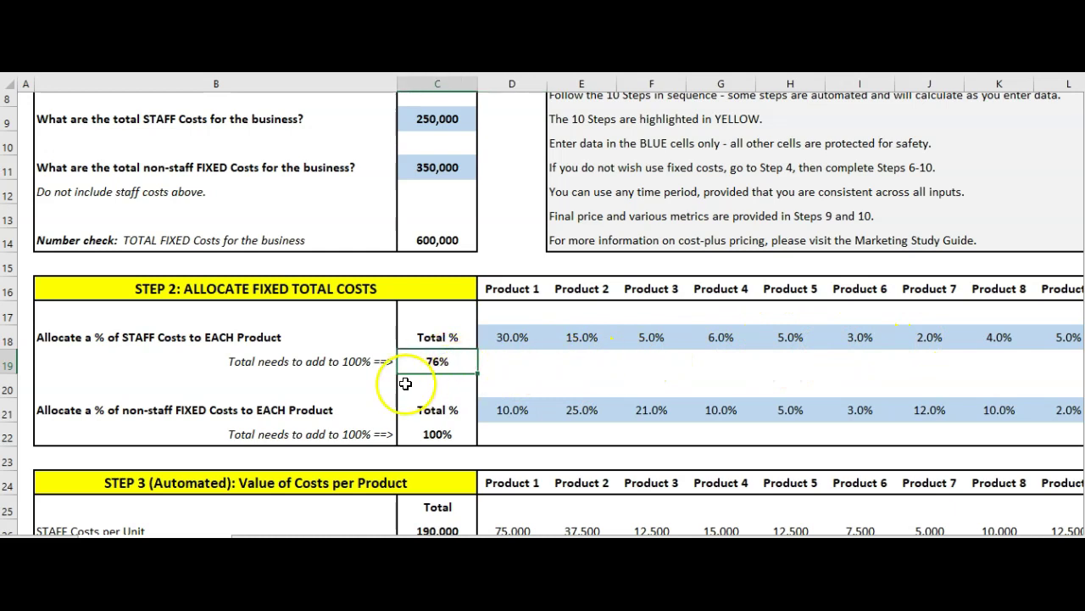
click(791, 337)
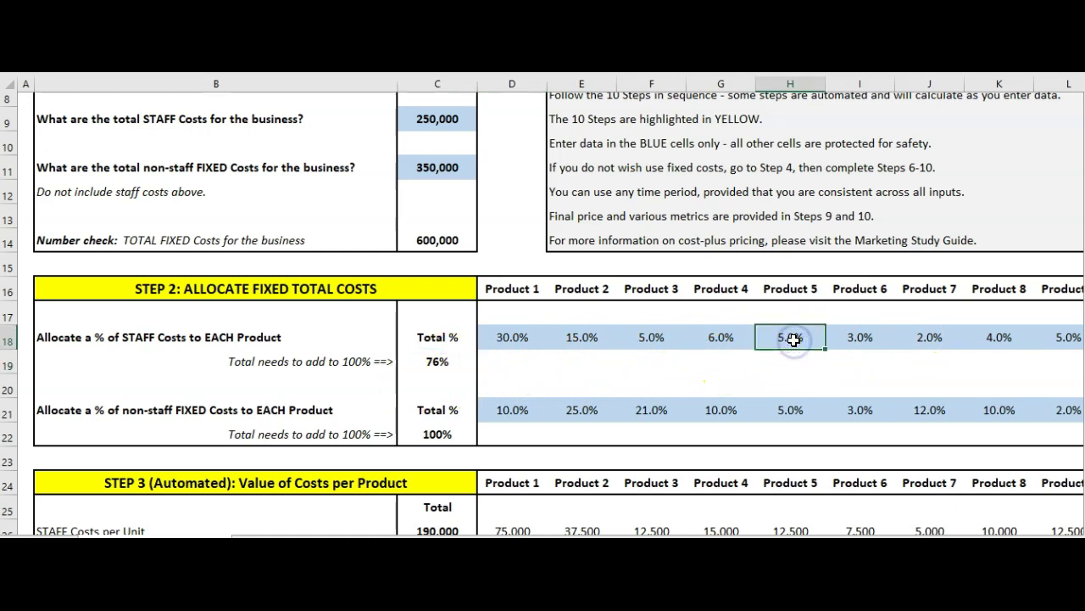
text(15)
key(Return)
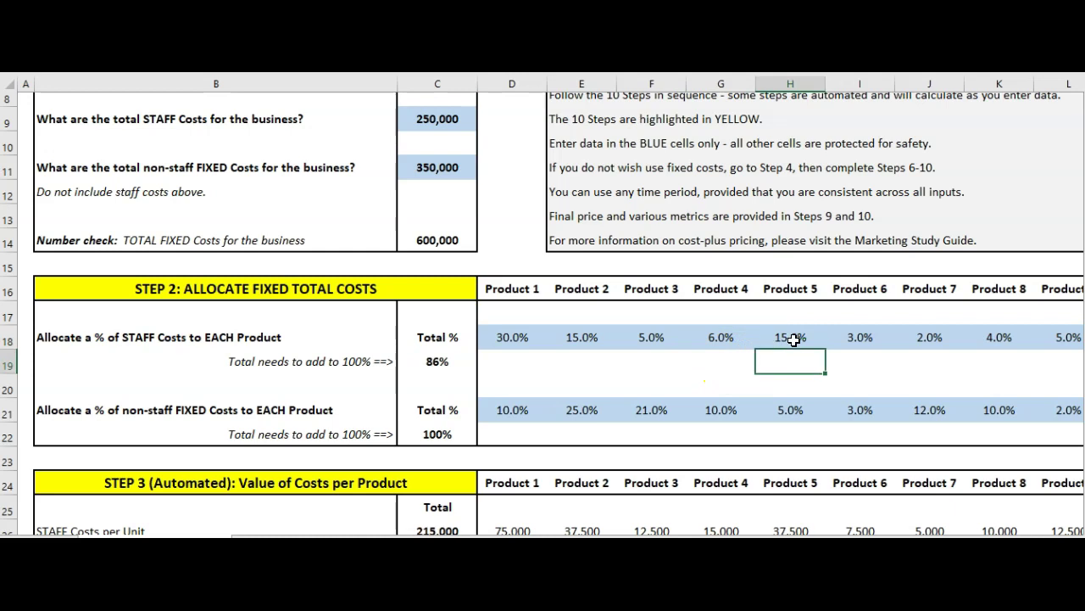
click(860, 338)
text(.17)
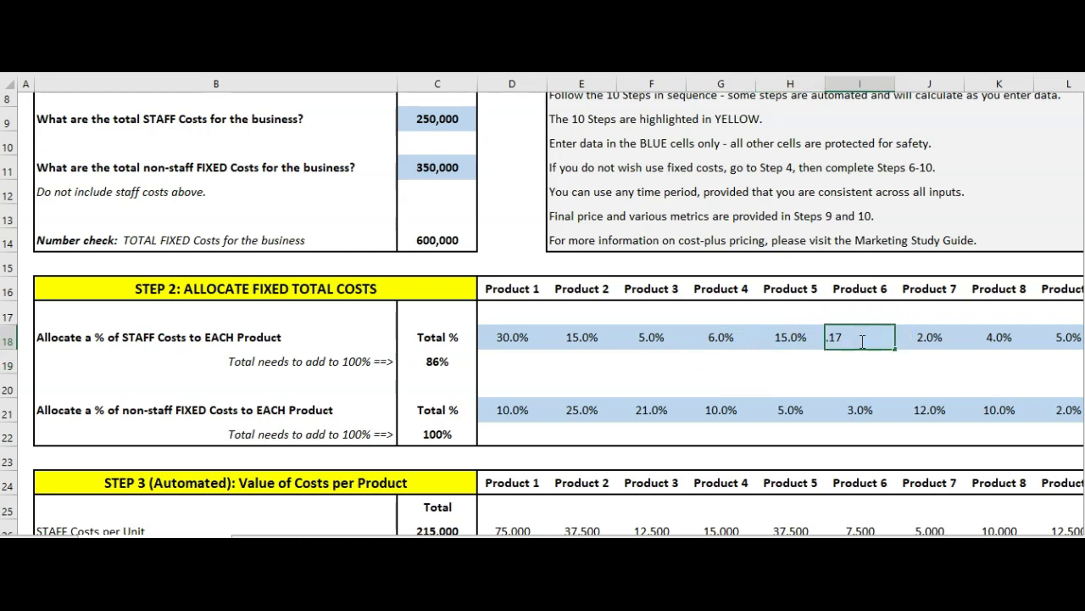
key(Return)
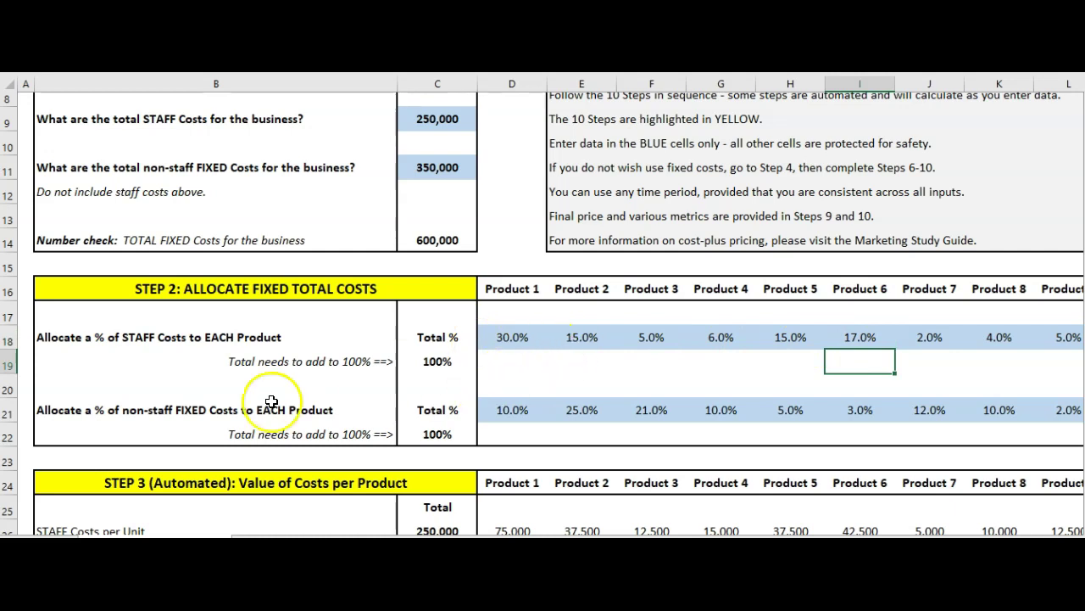
Examine how the total staff costs and the allocation percentages feed the automated costs per product in Step 3
scroll(373, 381, down, 1)
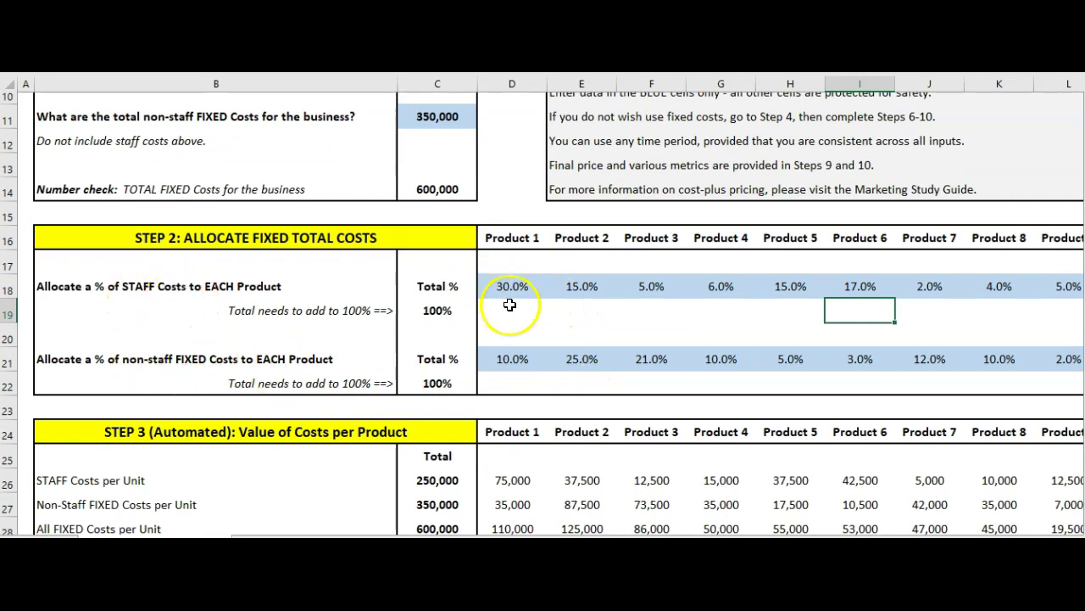
scroll(431, 110, up, 1)
click(503, 339)
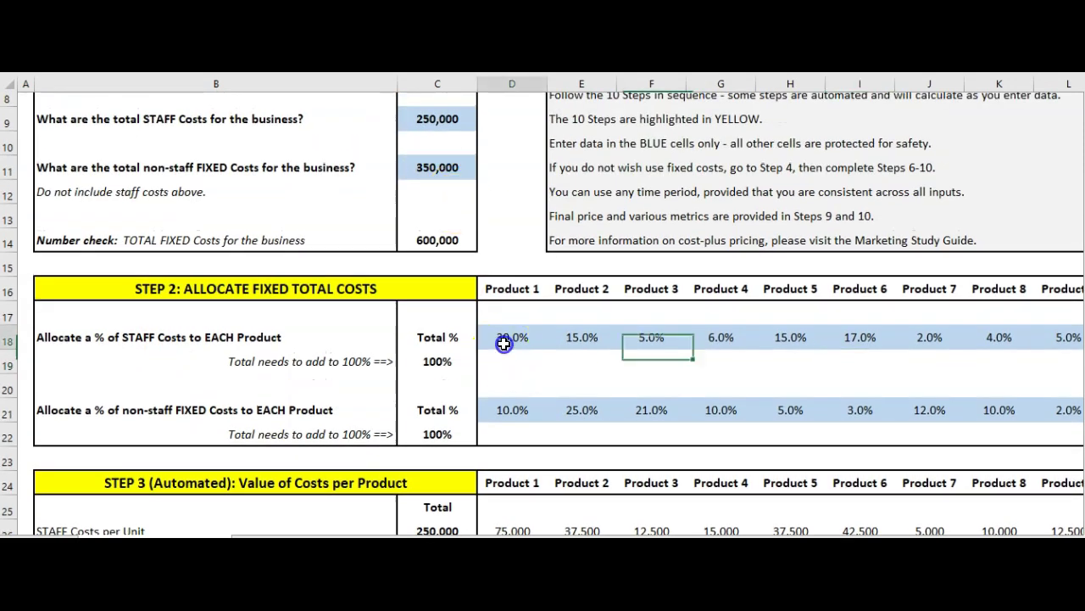
click(437, 120)
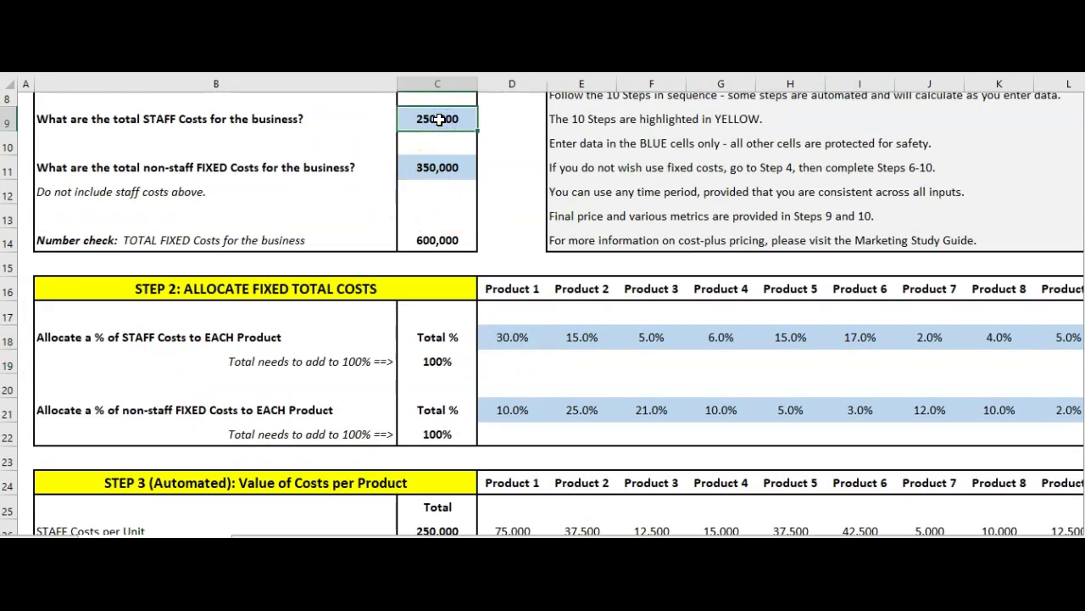
click(500, 339)
click(580, 339)
click(632, 339)
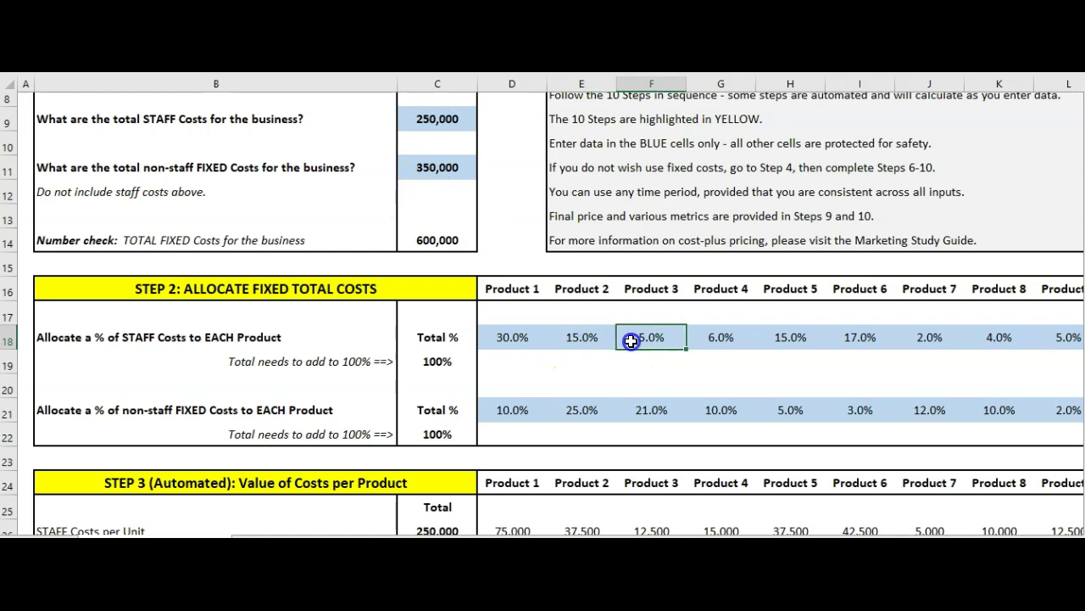
scroll(625, 341, down, 1)
scroll(624, 341, down, 1)
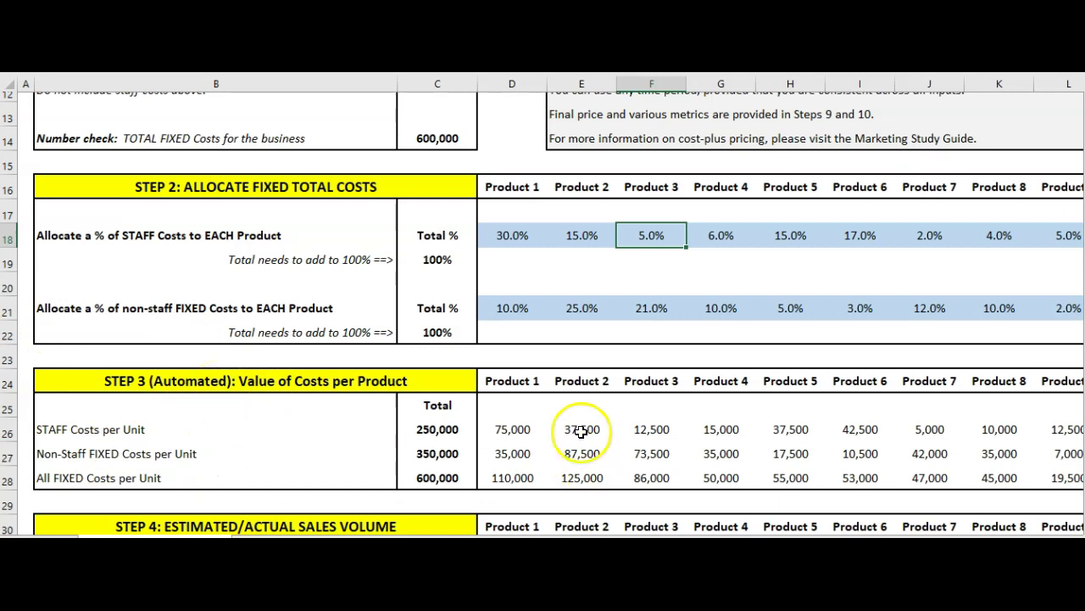
drag(414, 431, 413, 477)
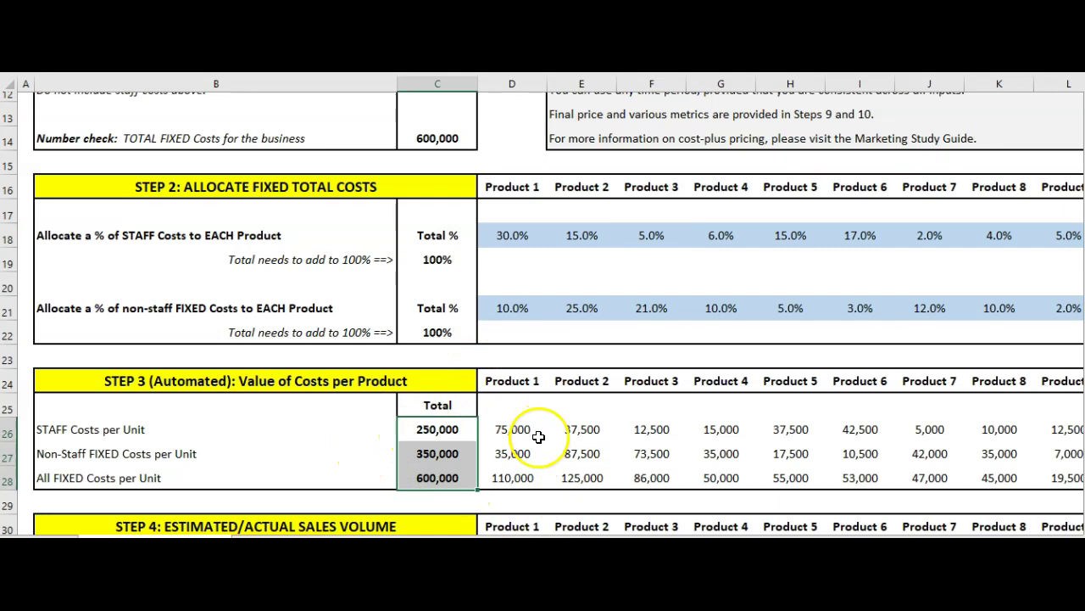
click(513, 429)
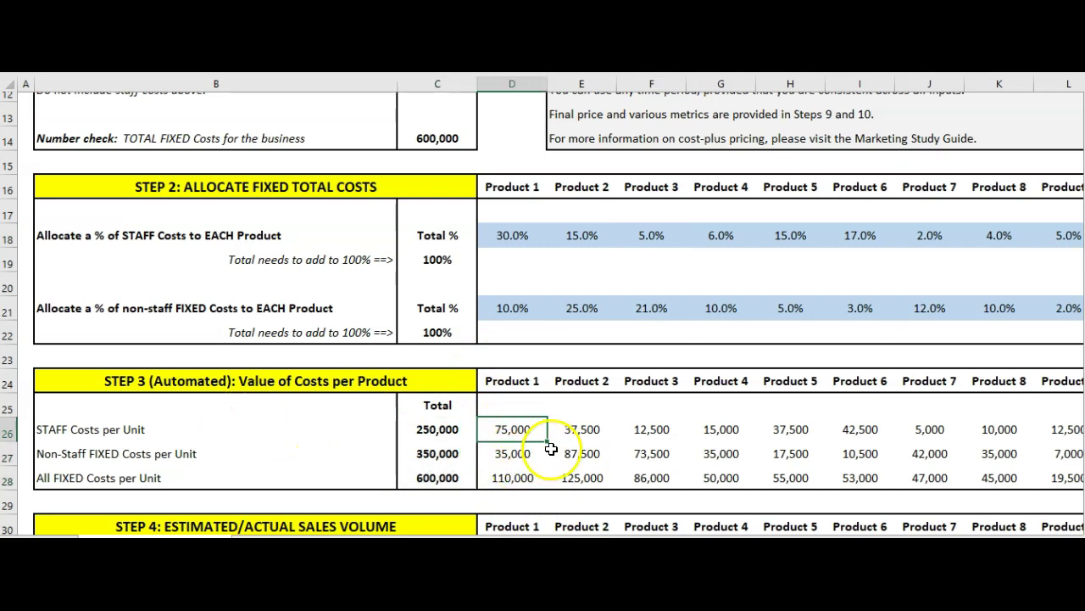
click(576, 436)
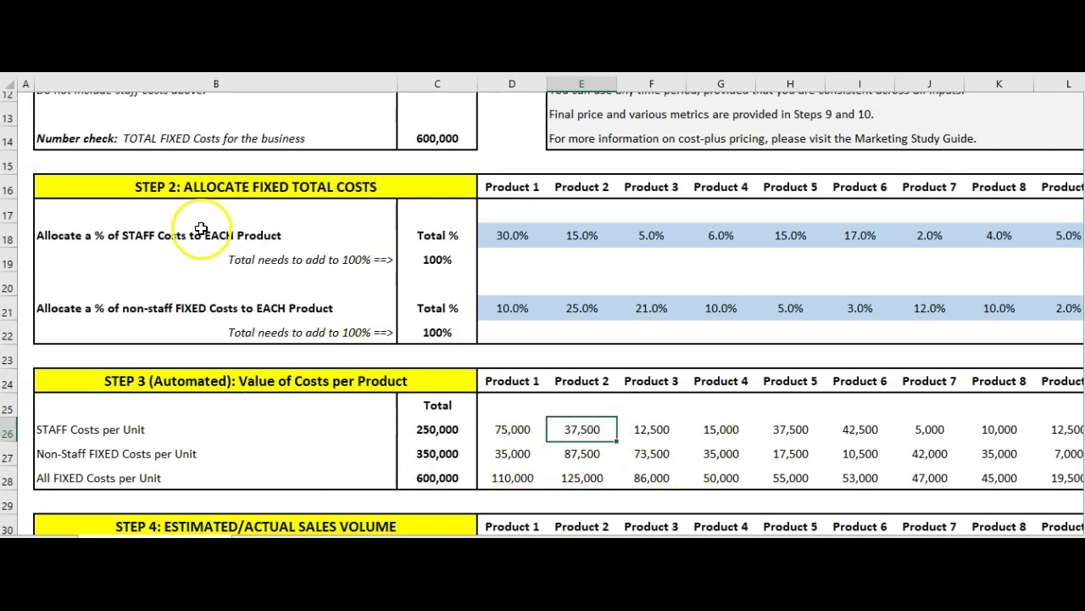
Set Product 1's estimated unit sales in Step 4 to 15,000
scroll(326, 403, down, 2)
scroll(324, 392, down, 1)
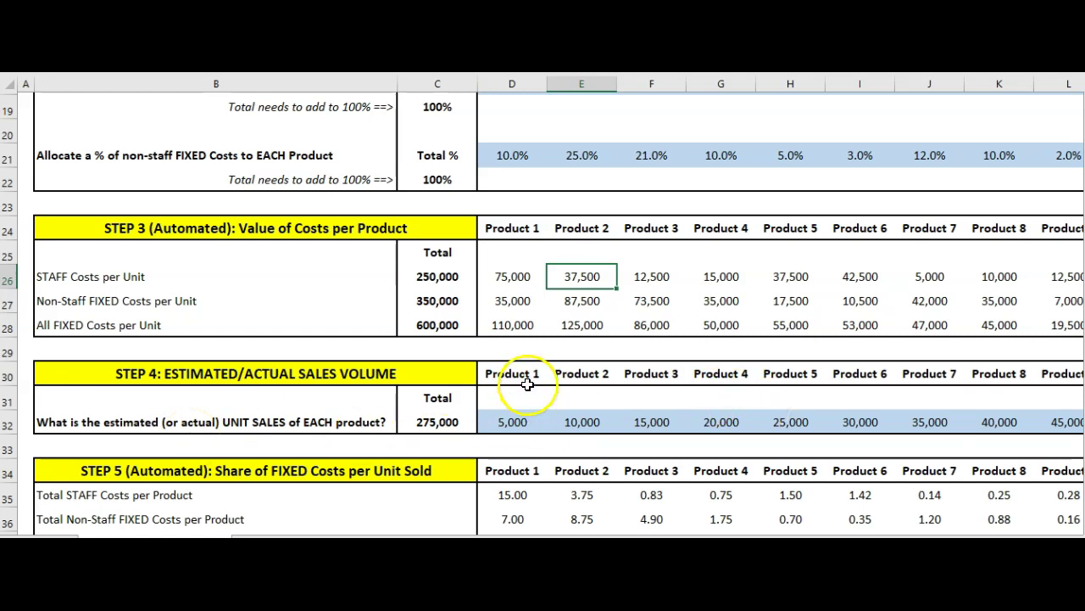
click(498, 418)
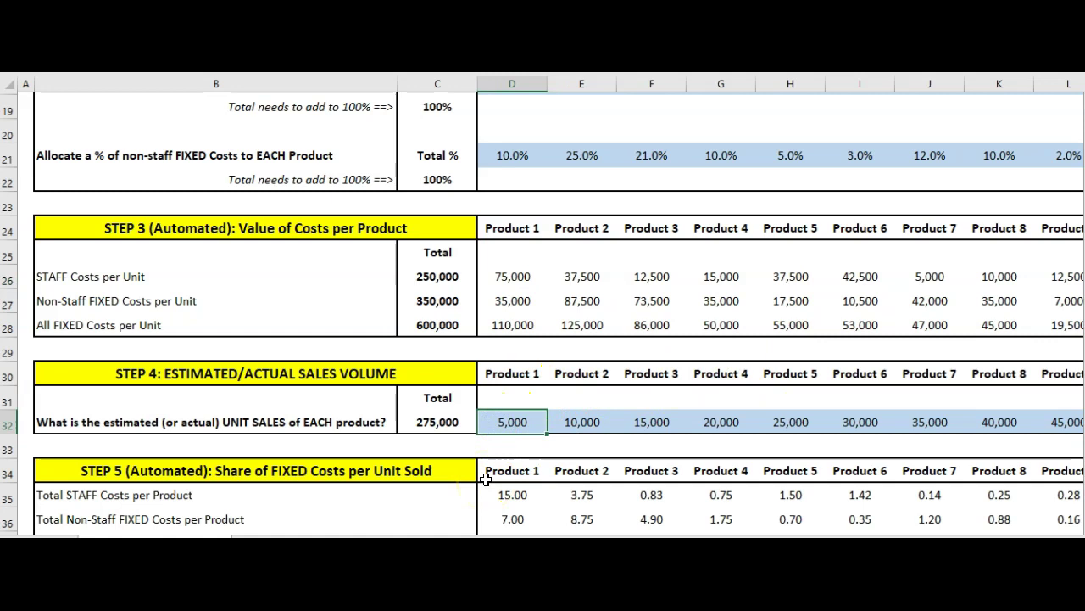
text(15)
key(Return)
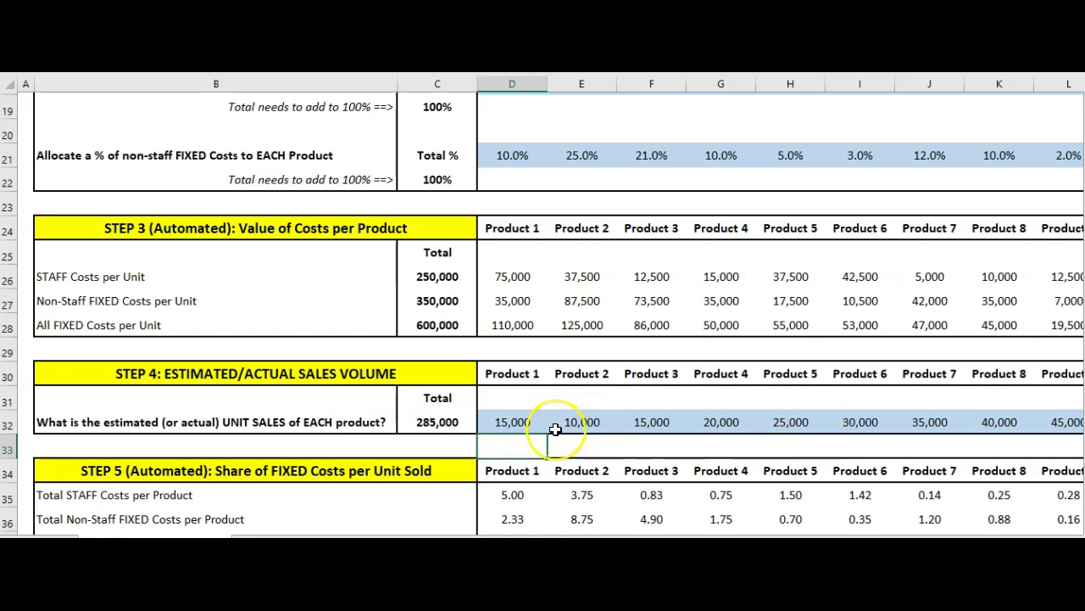
Examine how Product 1's fixed costs and unit sales produce its automated share of fixed costs per unit in Step 5
scroll(555, 429, down, 1)
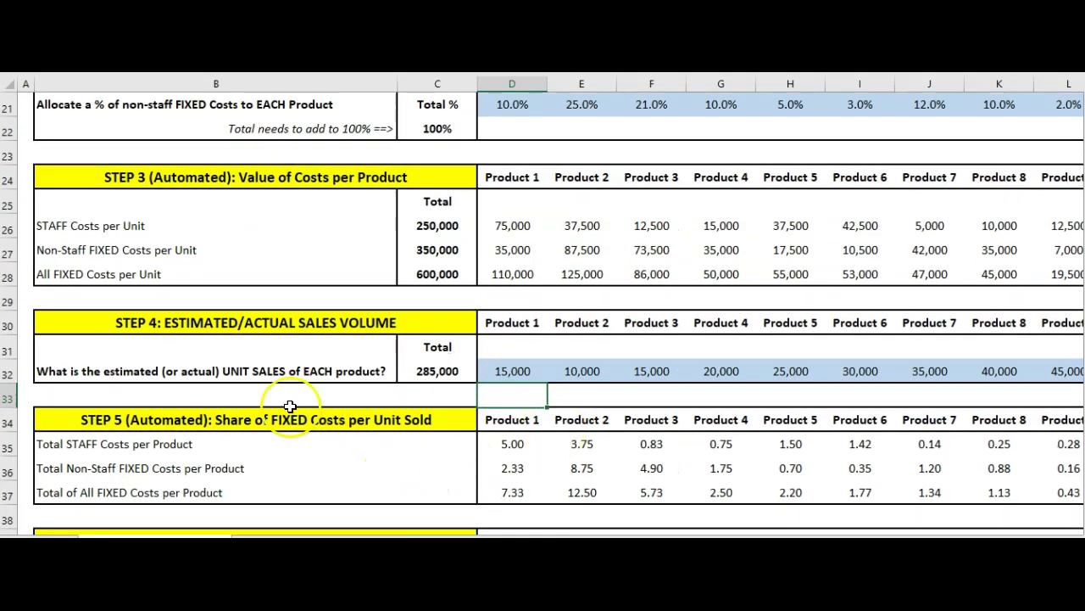
scroll(101, 379, down, 1)
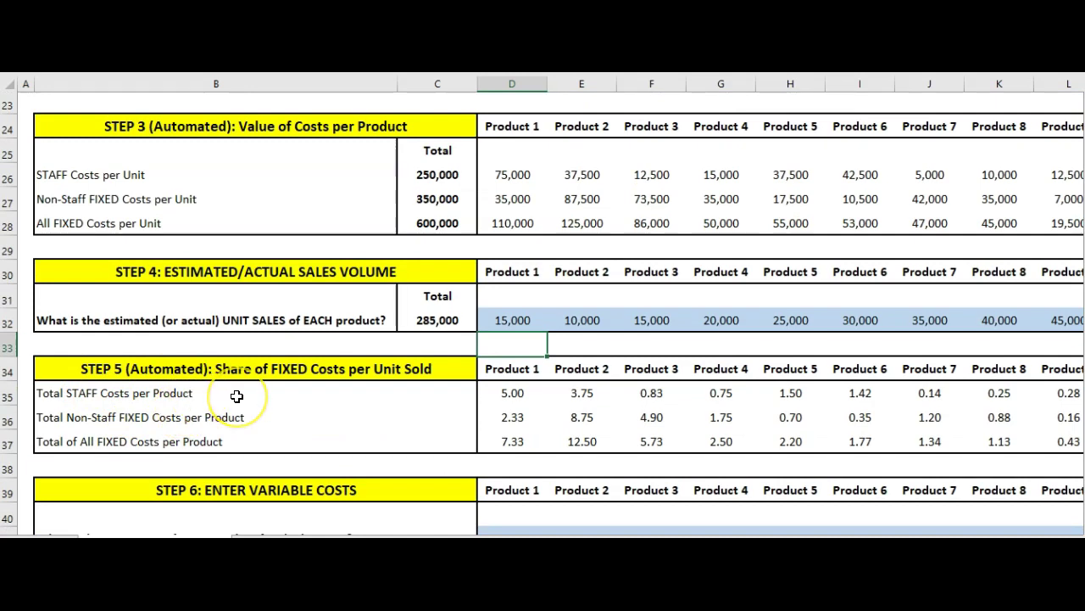
click(514, 223)
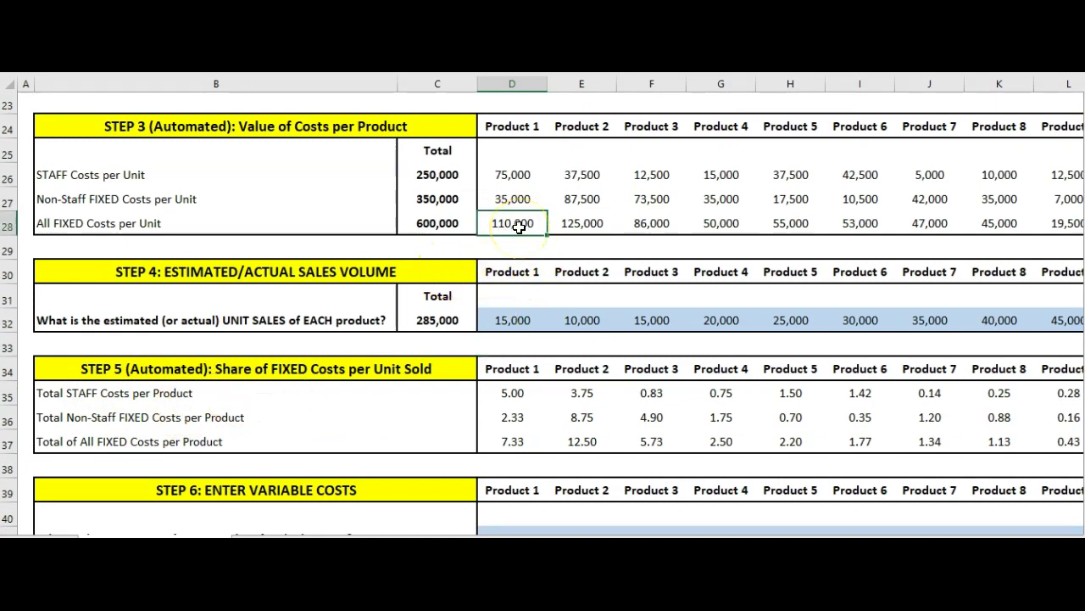
click(496, 326)
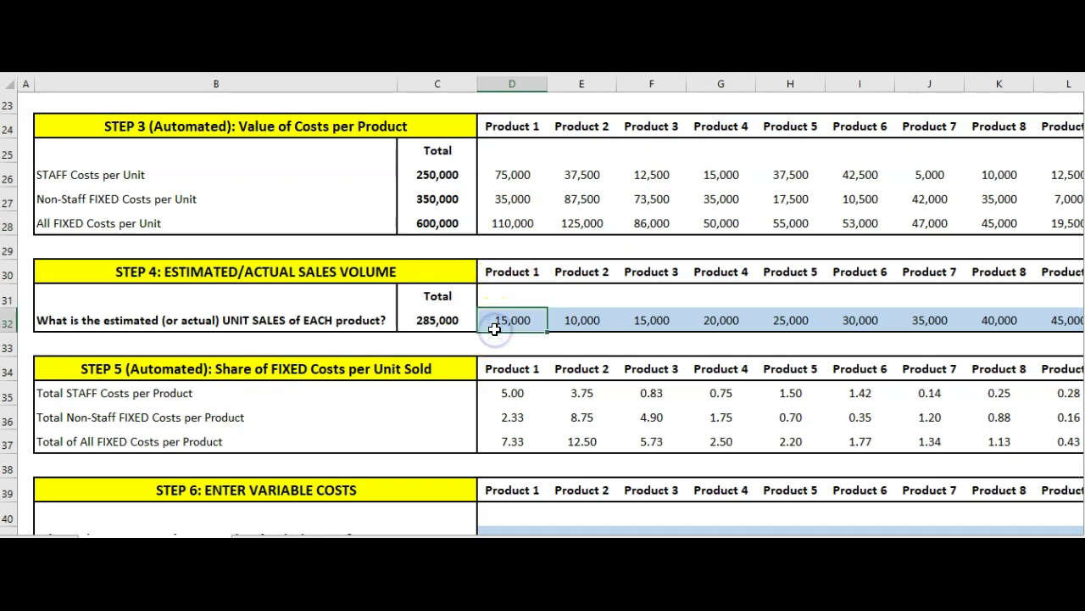
click(525, 398)
click(505, 176)
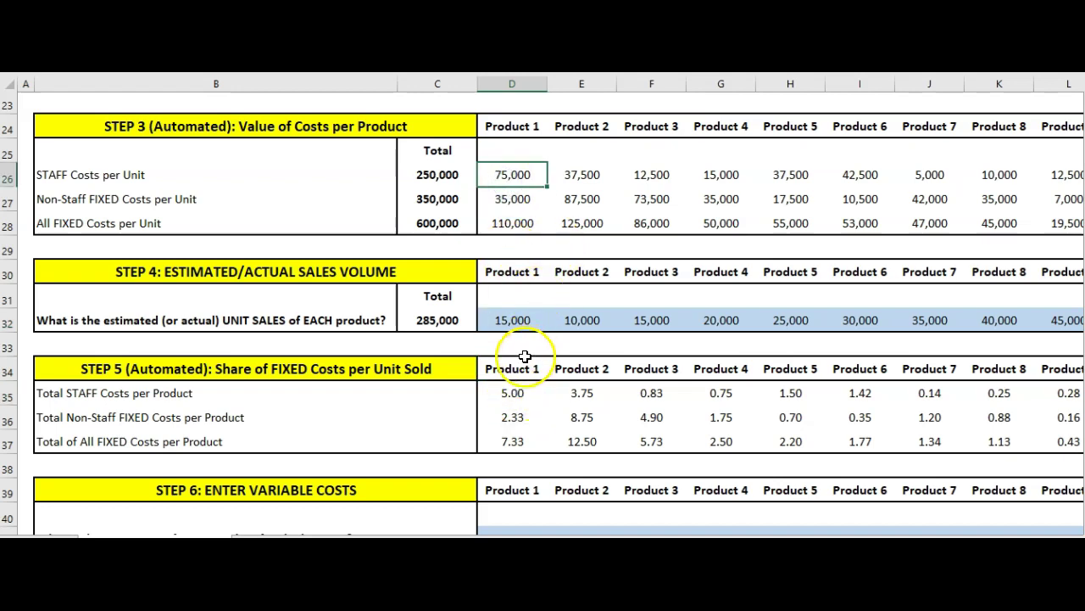
click(501, 398)
click(502, 415)
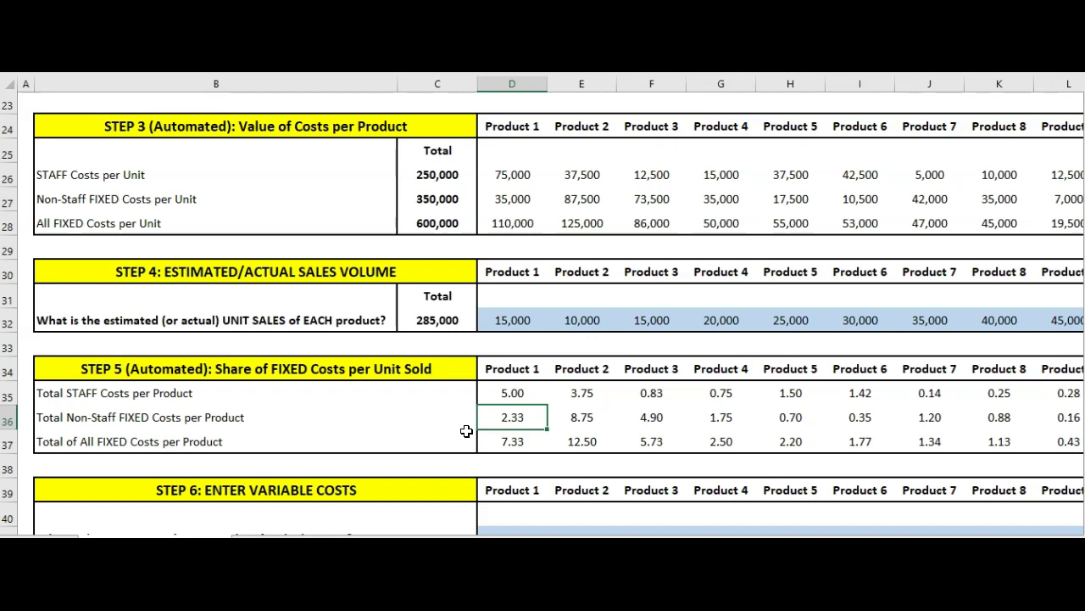
Examine the total share of all fixed costs per unit in Step 5 across Products 1 to 7
click(503, 439)
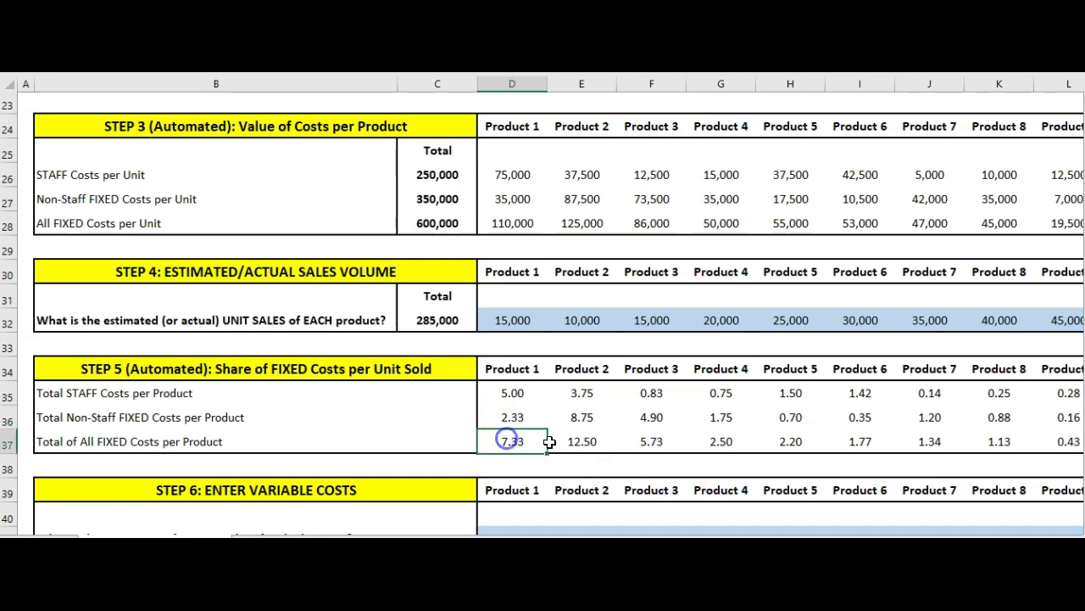
key(Right)
key(Right)
key(Right)
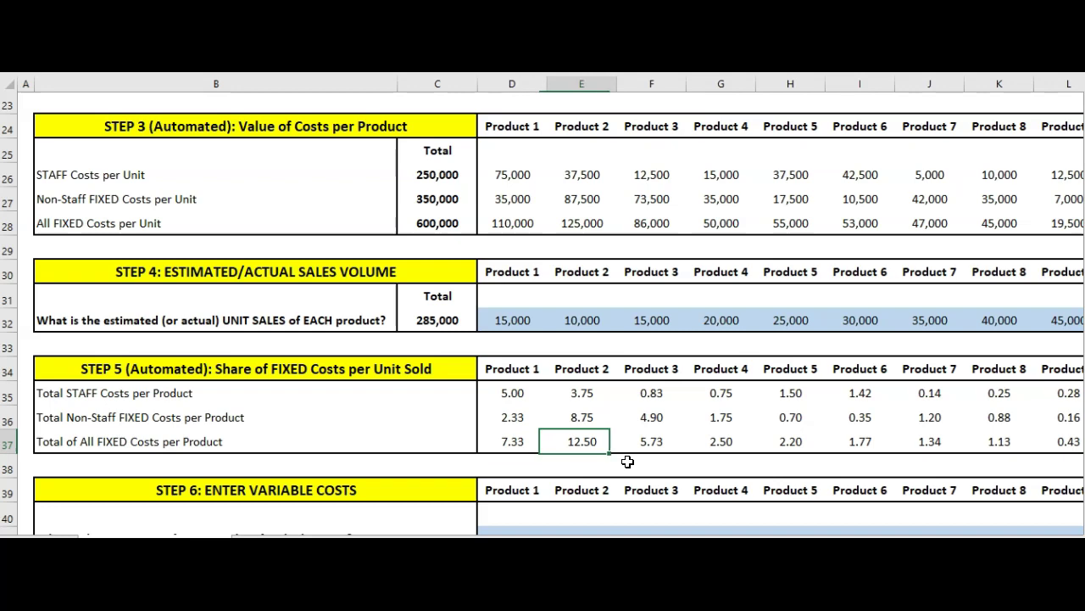
key(Right)
key(Right)
key(Right)
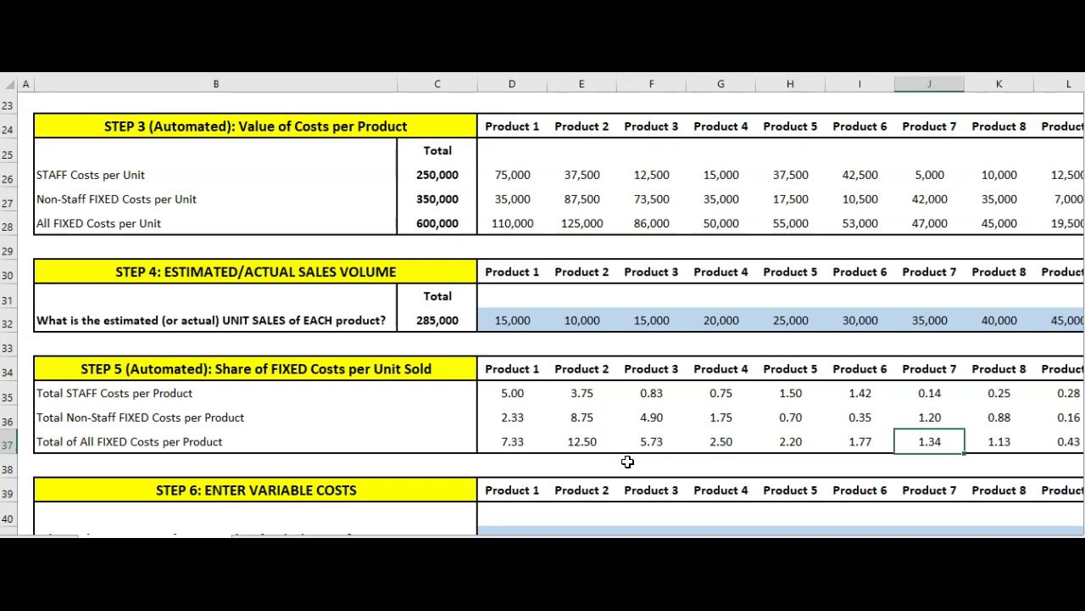
key(Left)
key(Left)
key(Left)
key(Left)
key(Left)
key(Left)
key(Left)
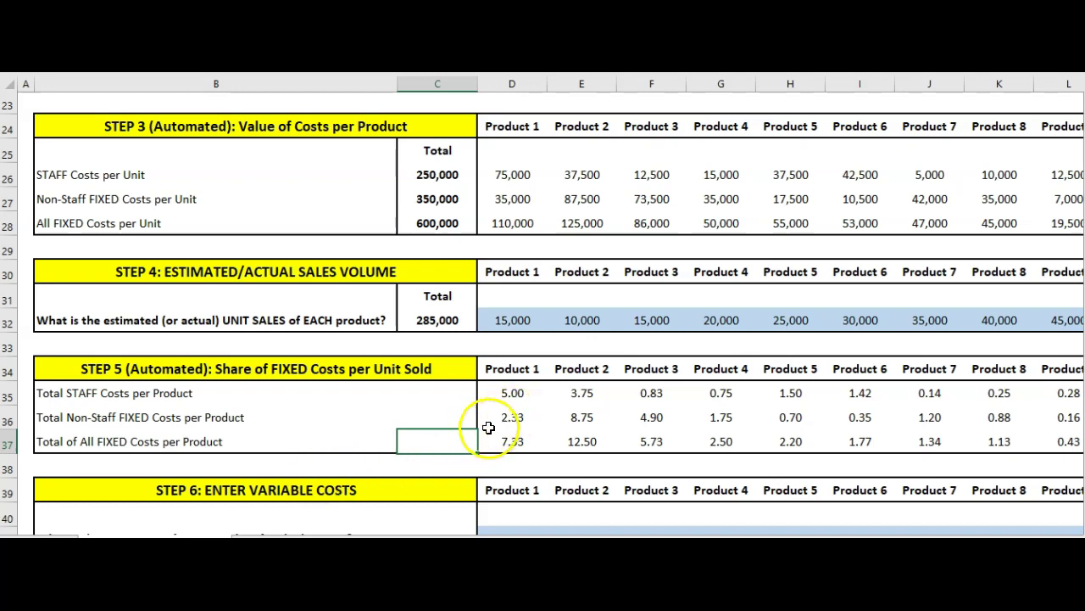
Set the variable unit cost in Step 6 to 3.00 for Product 1 and 2.97 for Product 2
scroll(364, 438, down, 2)
scroll(365, 438, down, 2)
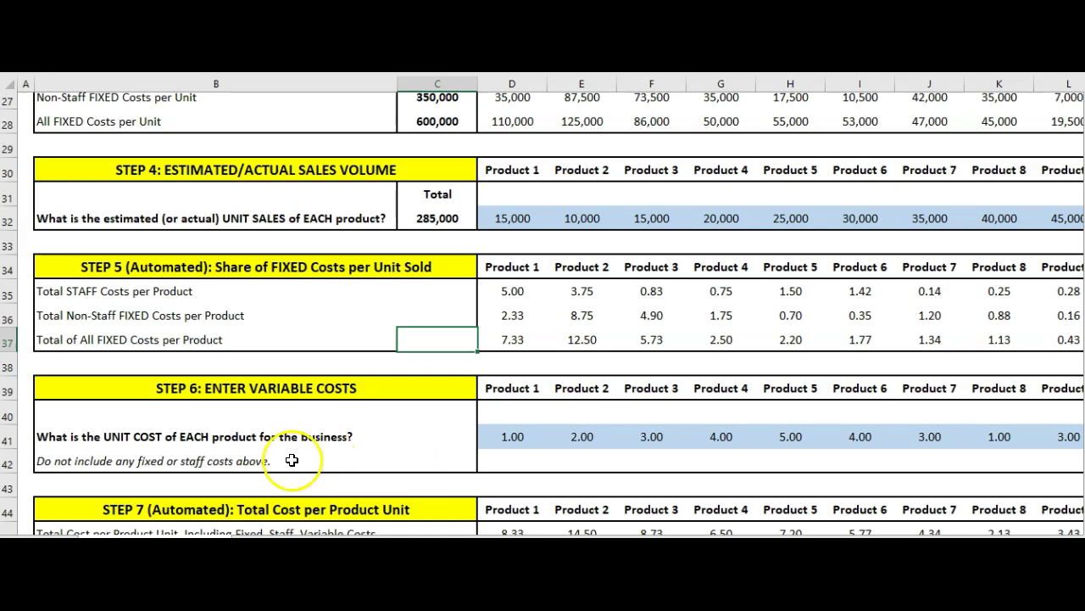
click(512, 436)
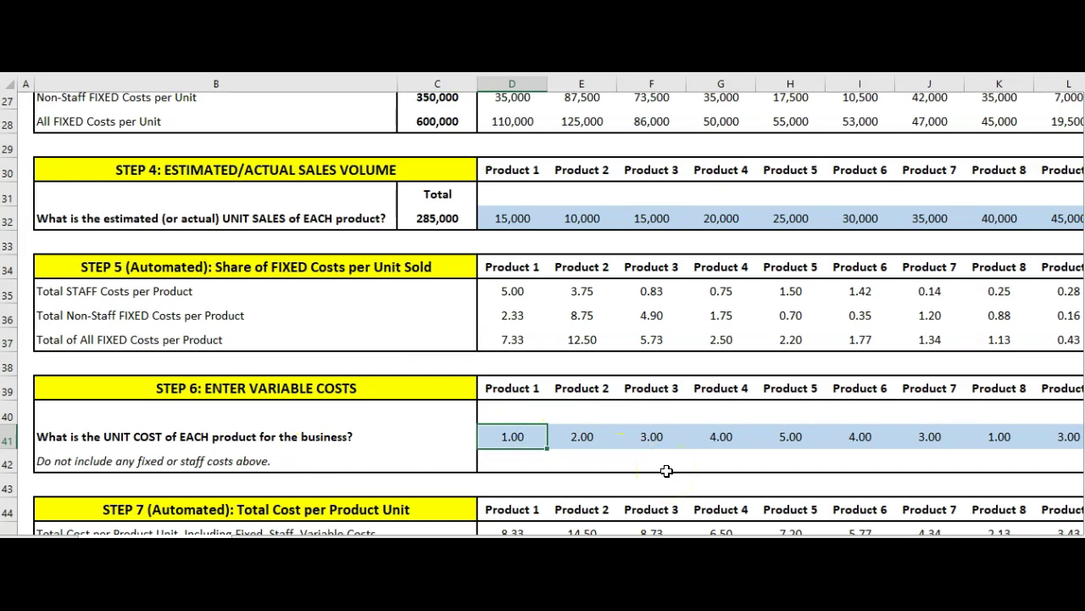
text(3)
key(Return)
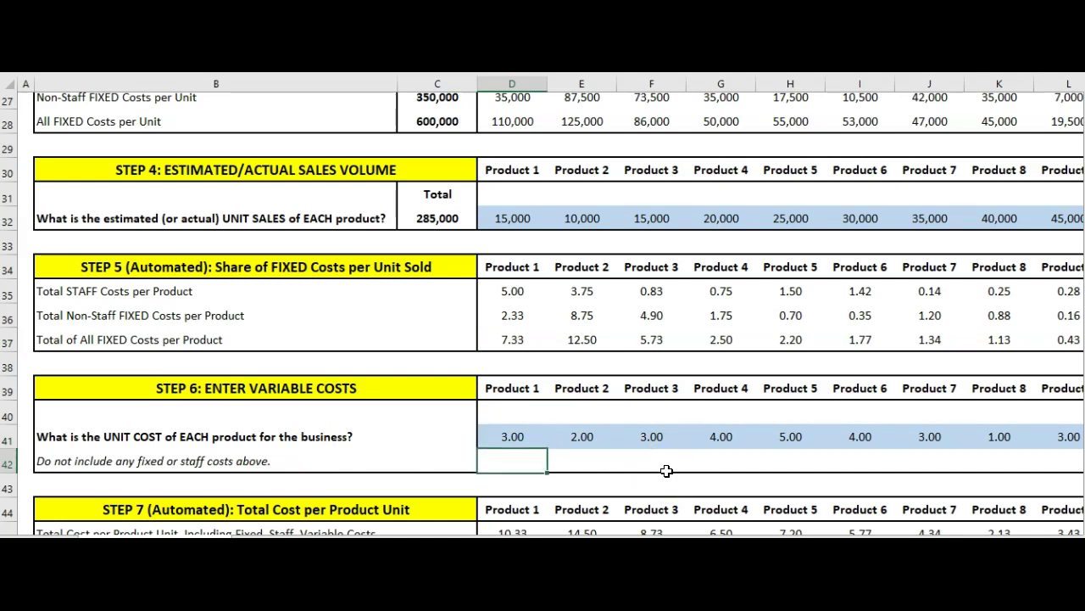
click(582, 436)
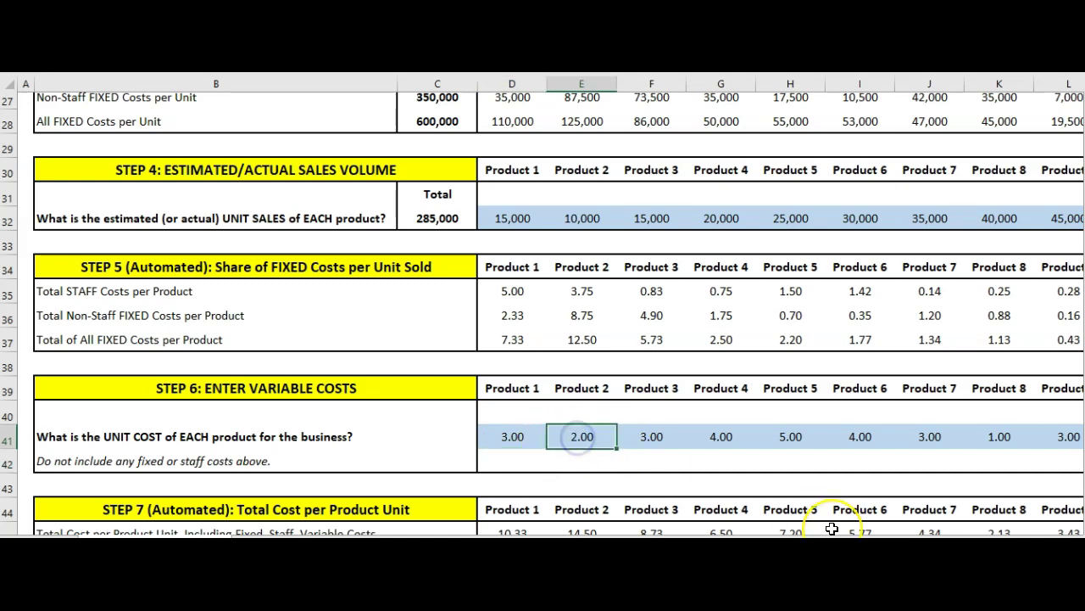
text(2)
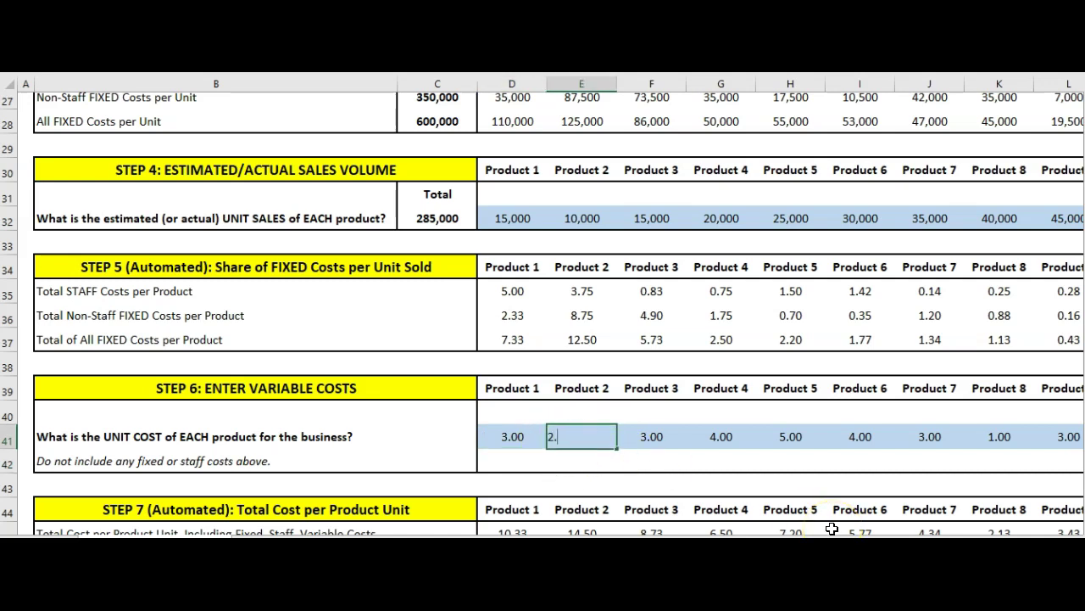
text(.97)
key(Return)
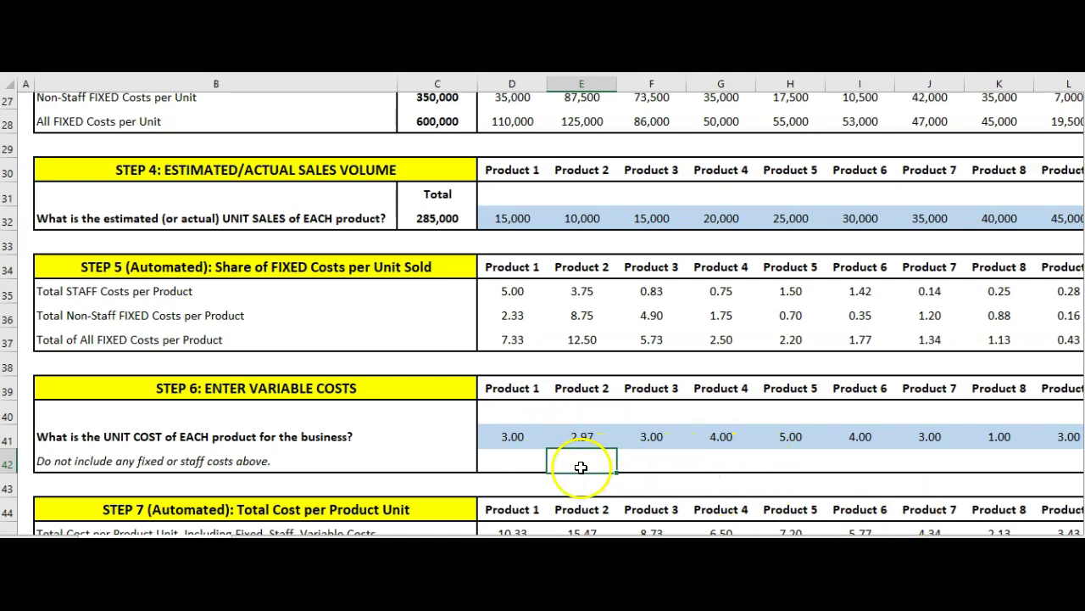
Examine how Product 1's fixed and variable costs form its total unit cost and percentage breakdown in Step 7
scroll(356, 449, down, 2)
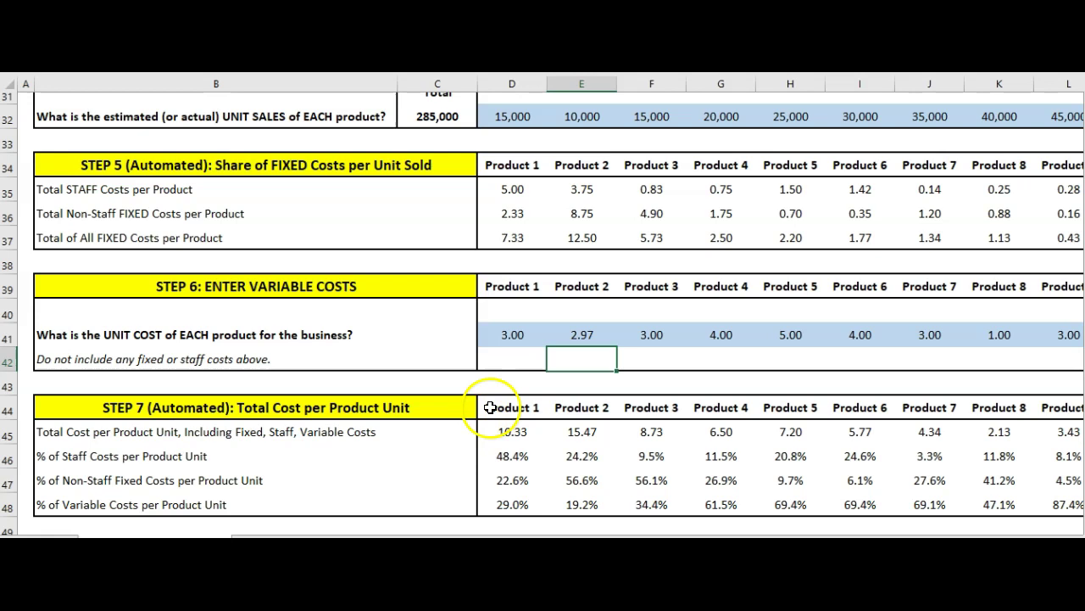
scroll(509, 403, down, 1)
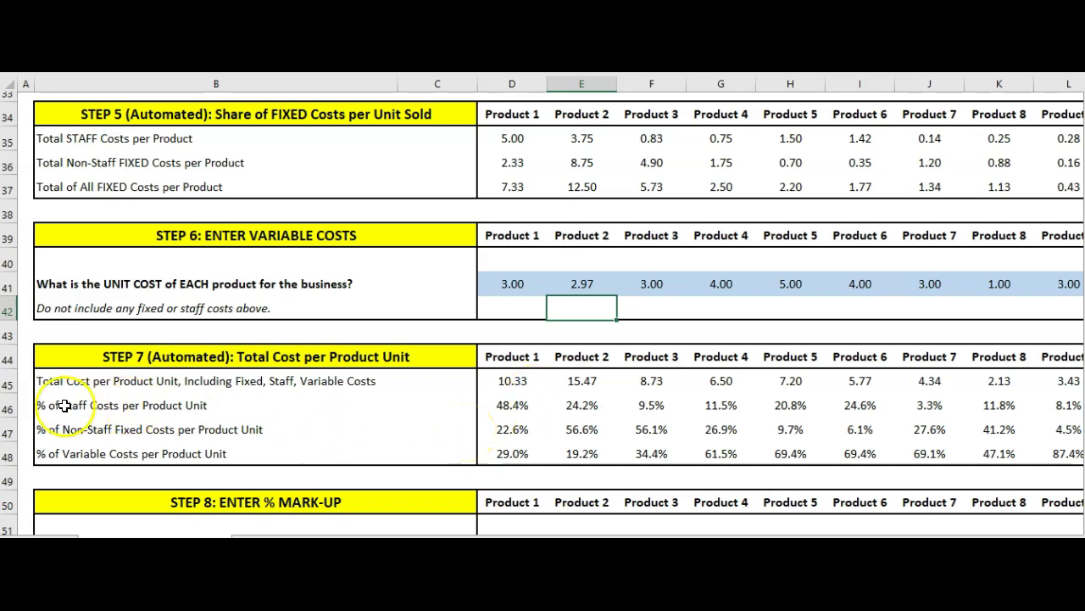
click(520, 384)
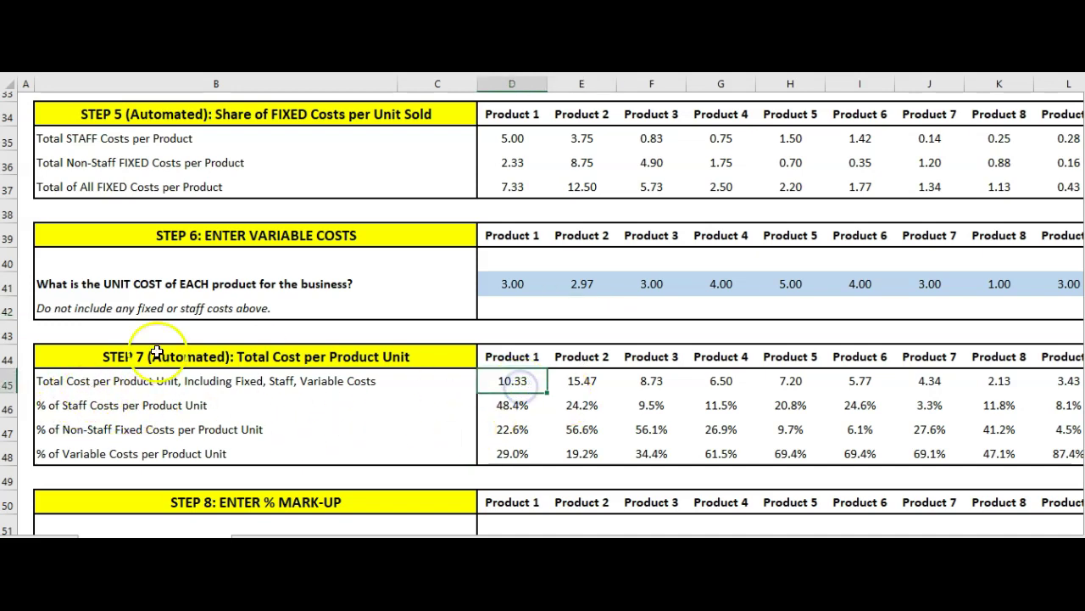
click(520, 283)
click(512, 187)
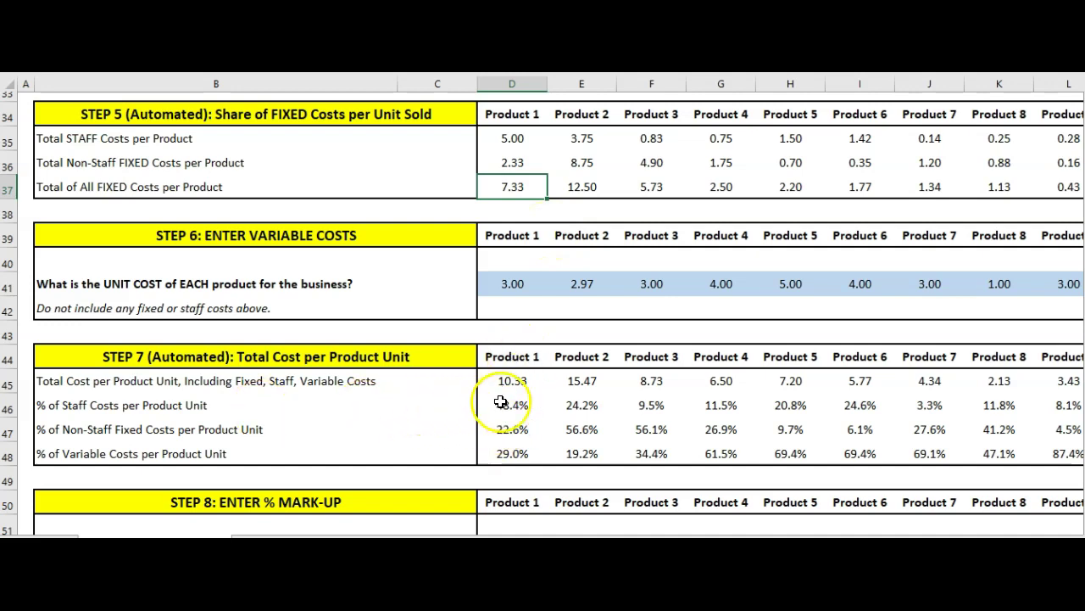
drag(496, 405, 492, 444)
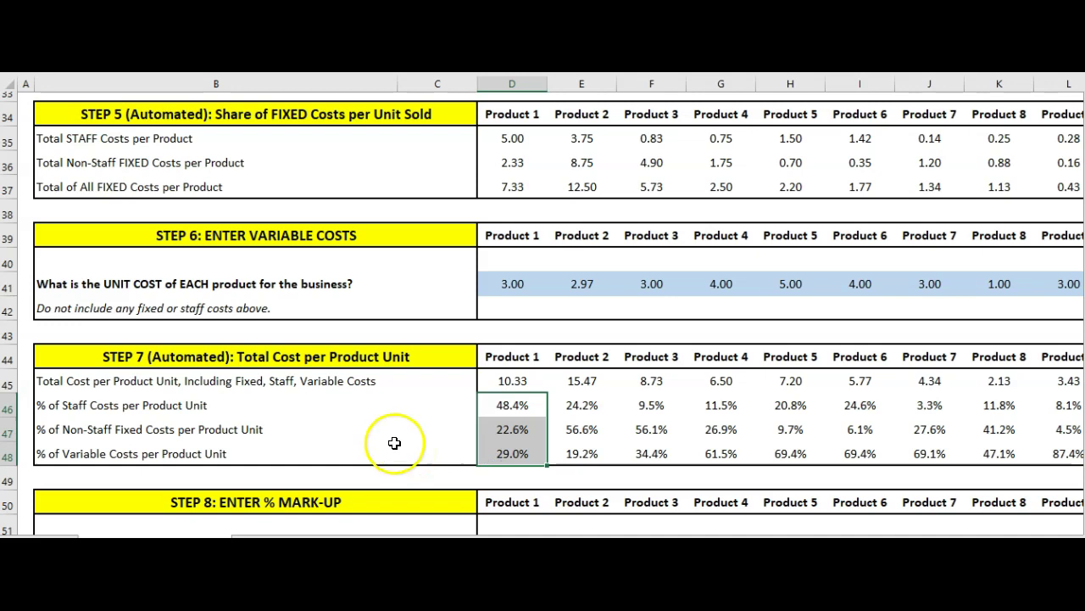
click(522, 380)
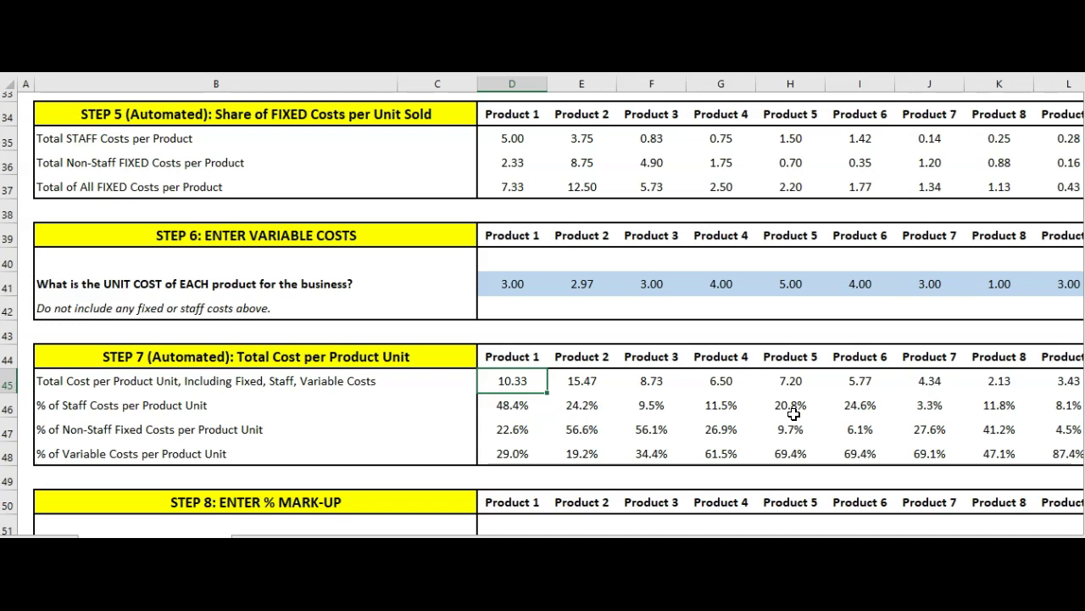
Set Product 3's planned mark-up in Step 8 to 80%
scroll(441, 373, down, 2)
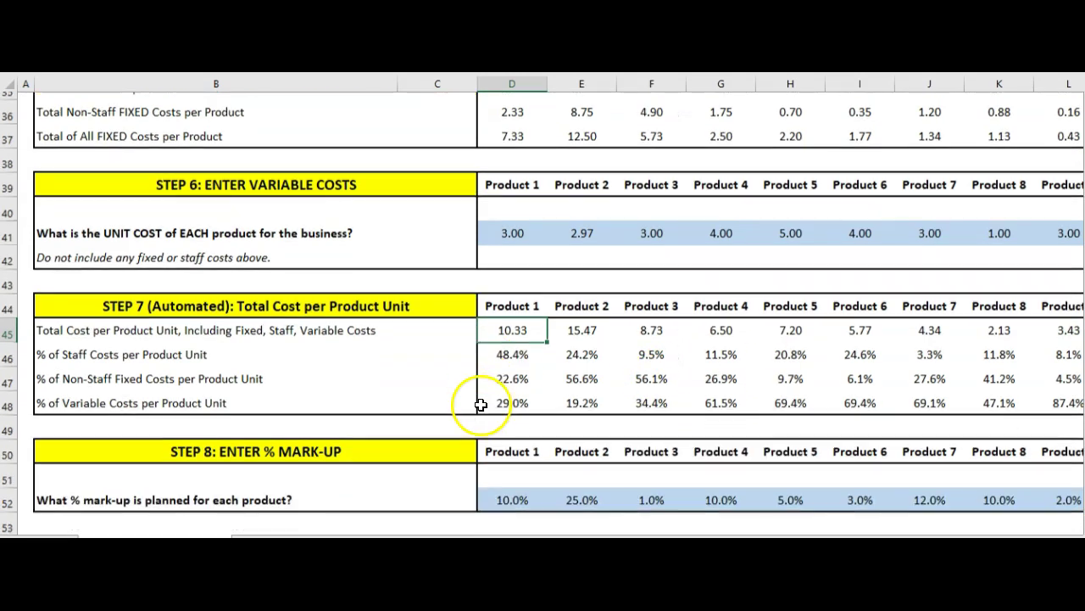
scroll(270, 373, down, 1)
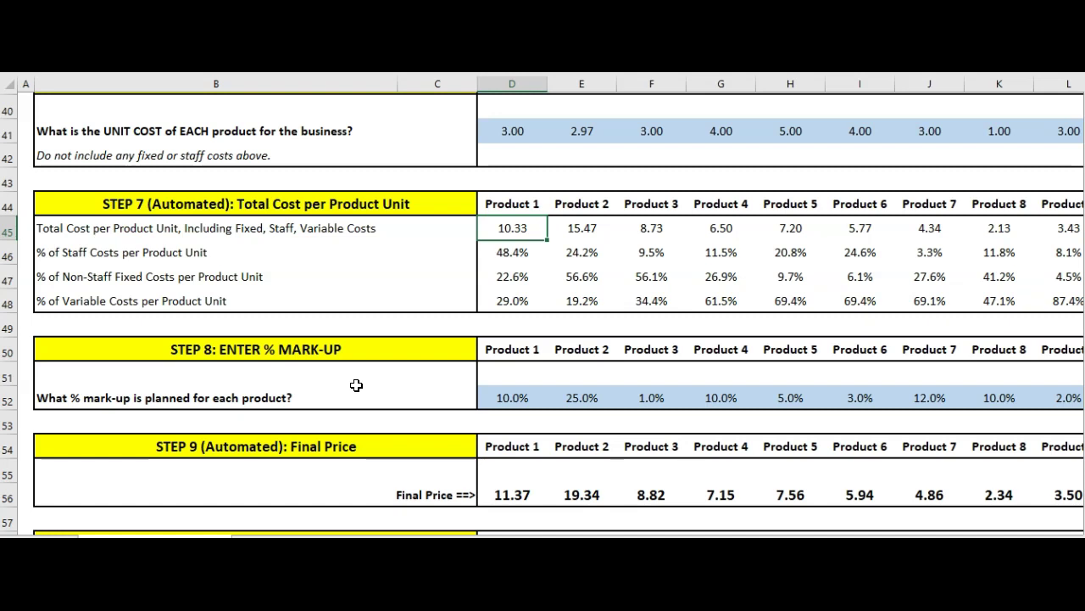
click(519, 397)
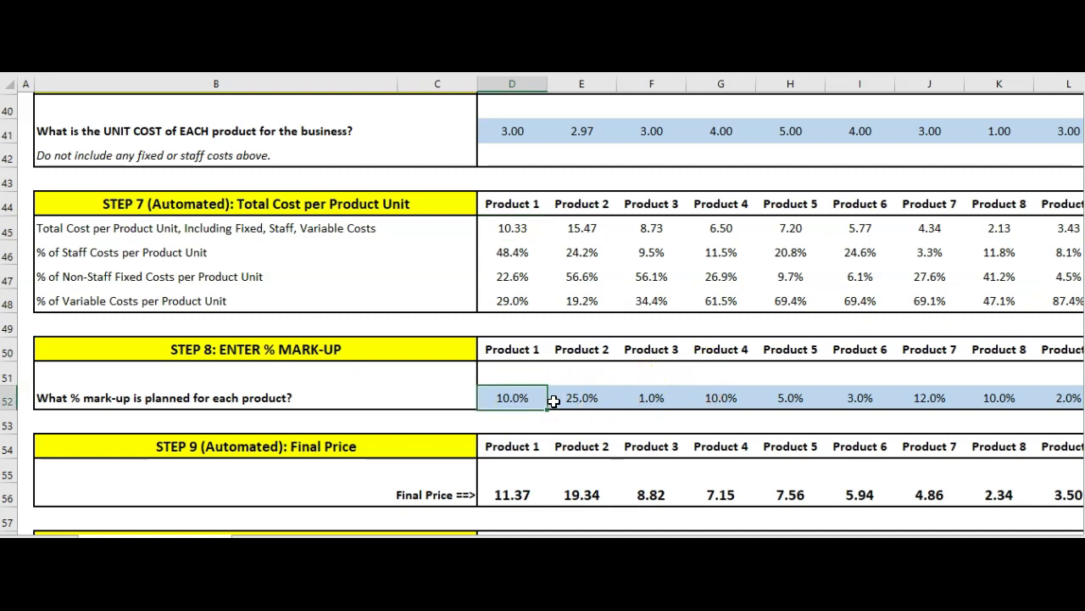
click(567, 400)
click(643, 405)
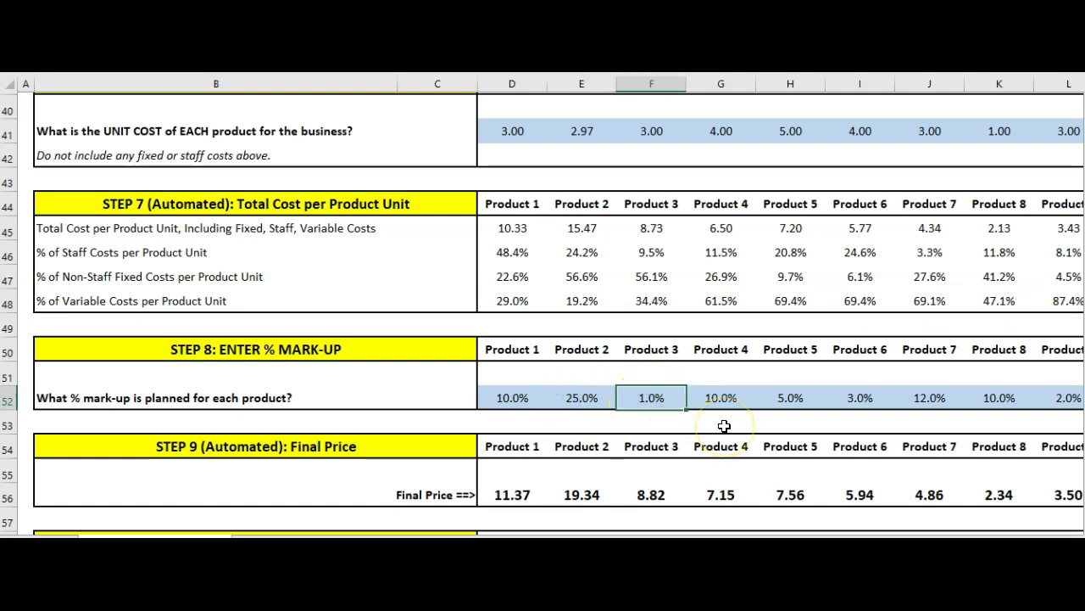
text(80)
key(Return)
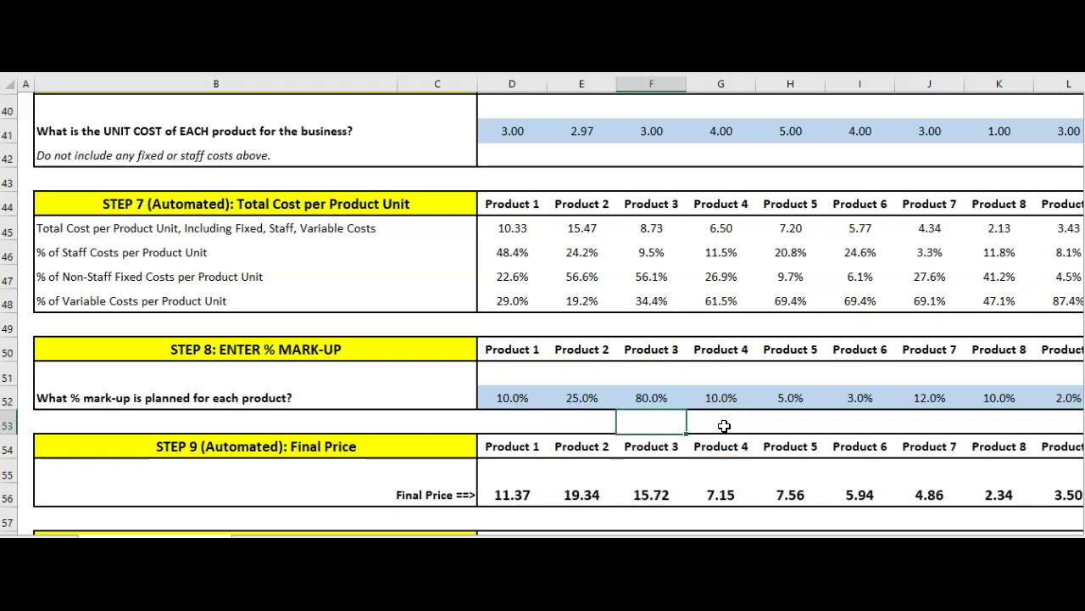
Set the planned mark-up in Step 8 to 50% for Product 6 and 10.2% for Product 5
click(858, 398)
key(BackSpace)
text(50)
key(Return)
click(792, 398)
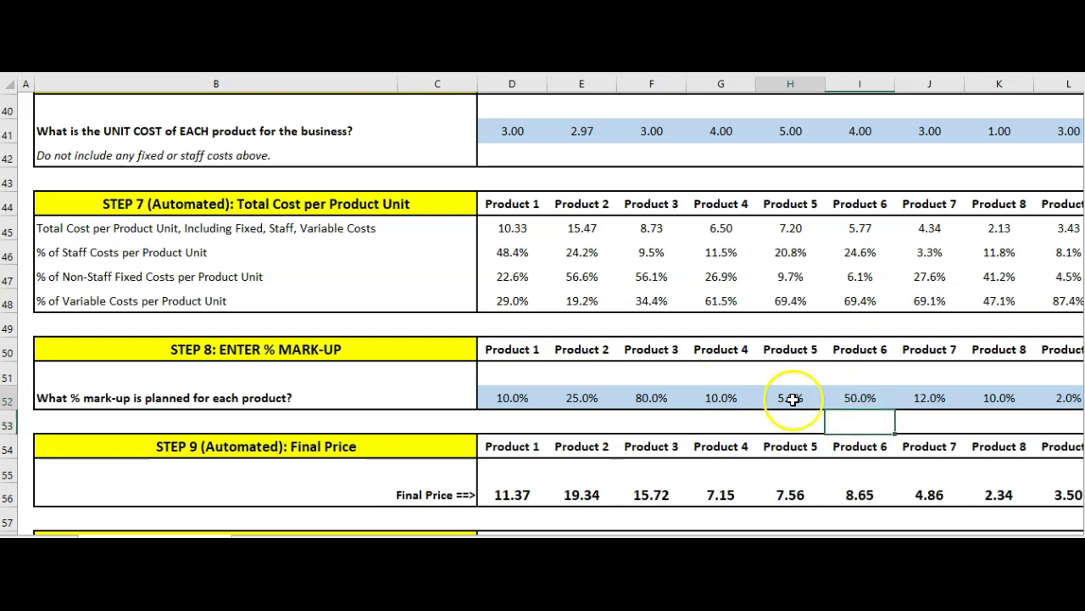
text(10.1)
key(BackSpace)
text(2)
key(Return)
click(788, 400)
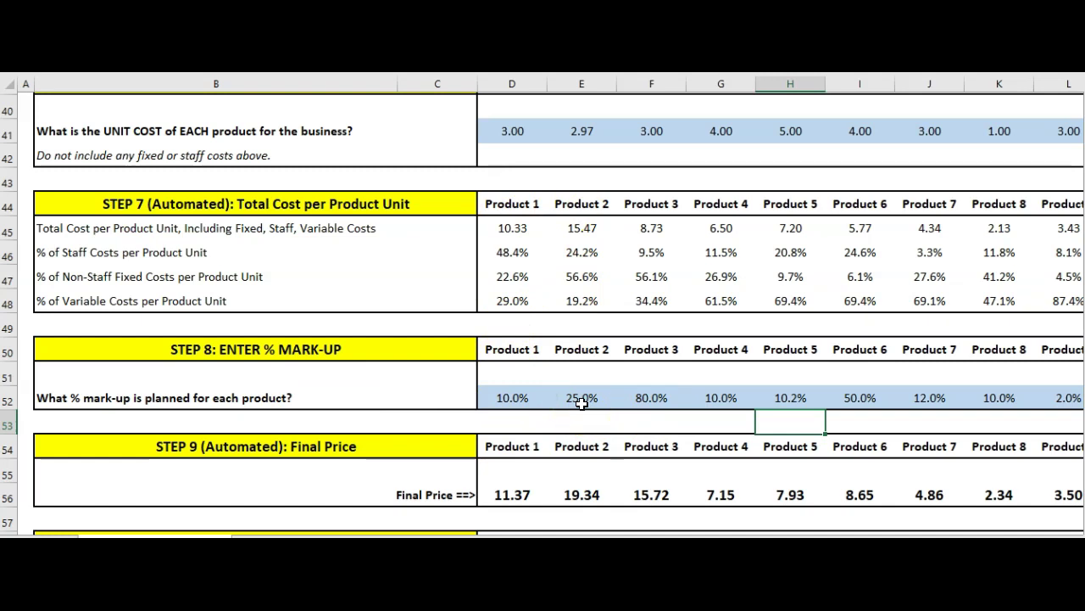
Trace Product 1's final price in Step 9 back through its fixed cost share, variable unit cost and total unit cost
click(511, 485)
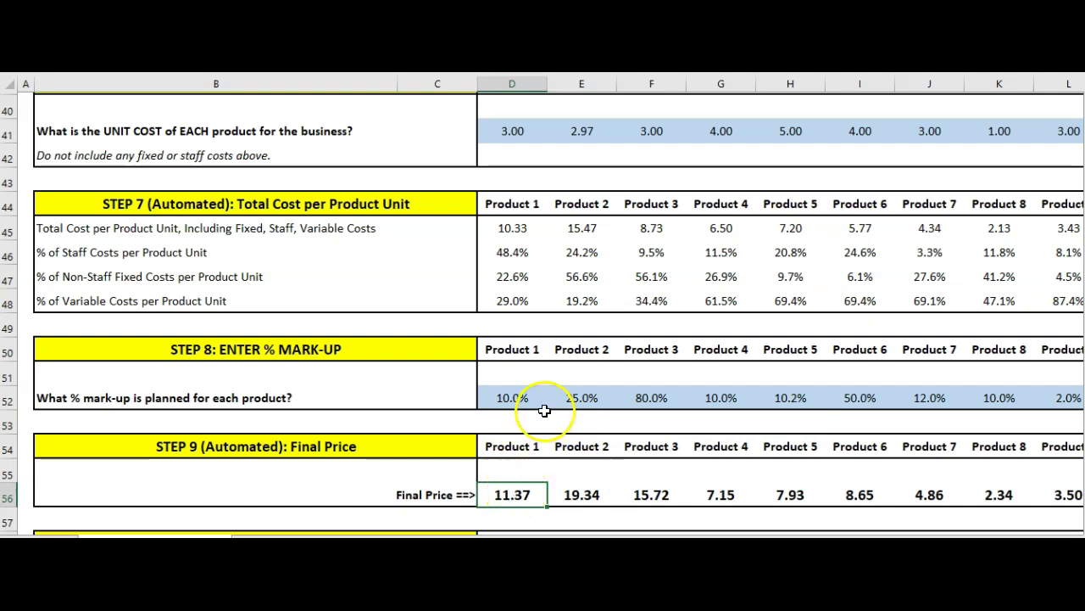
scroll(544, 410, up, 4)
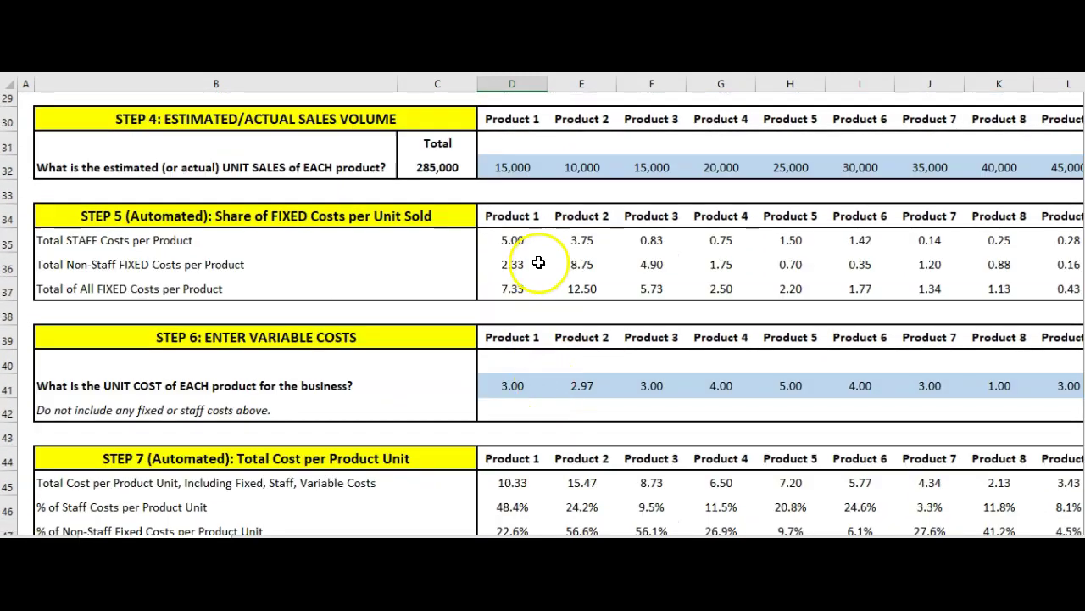
click(512, 288)
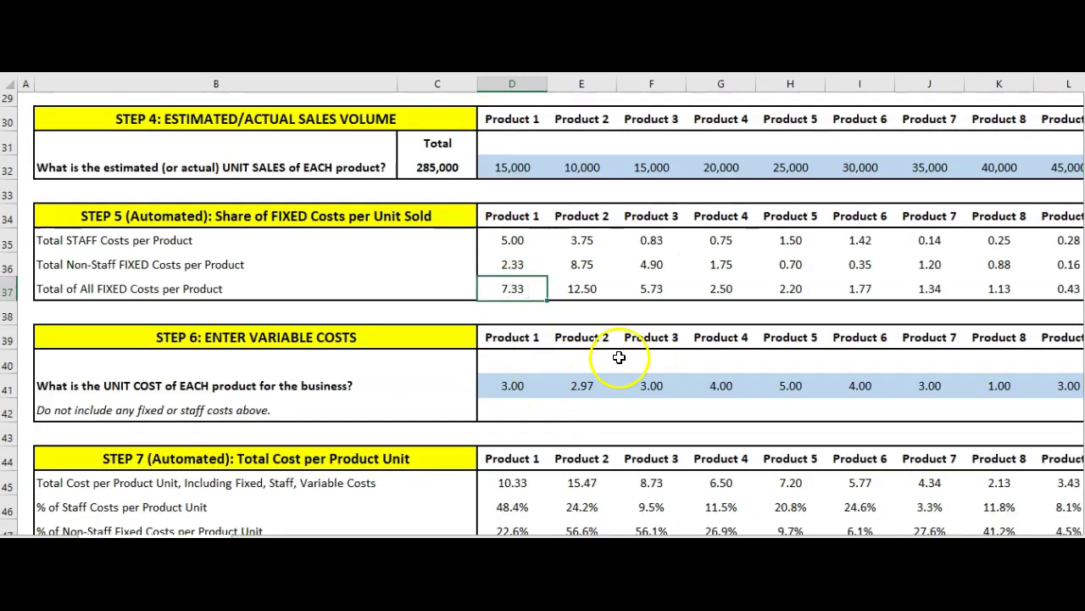
scroll(585, 358, down, 1)
click(517, 337)
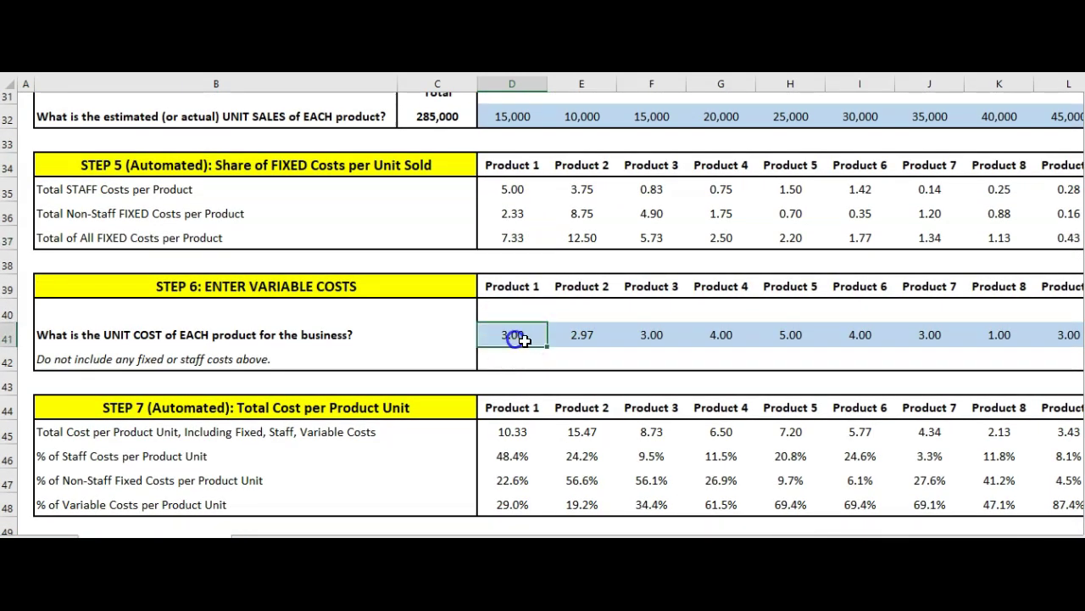
scroll(525, 339, down, 1)
click(508, 382)
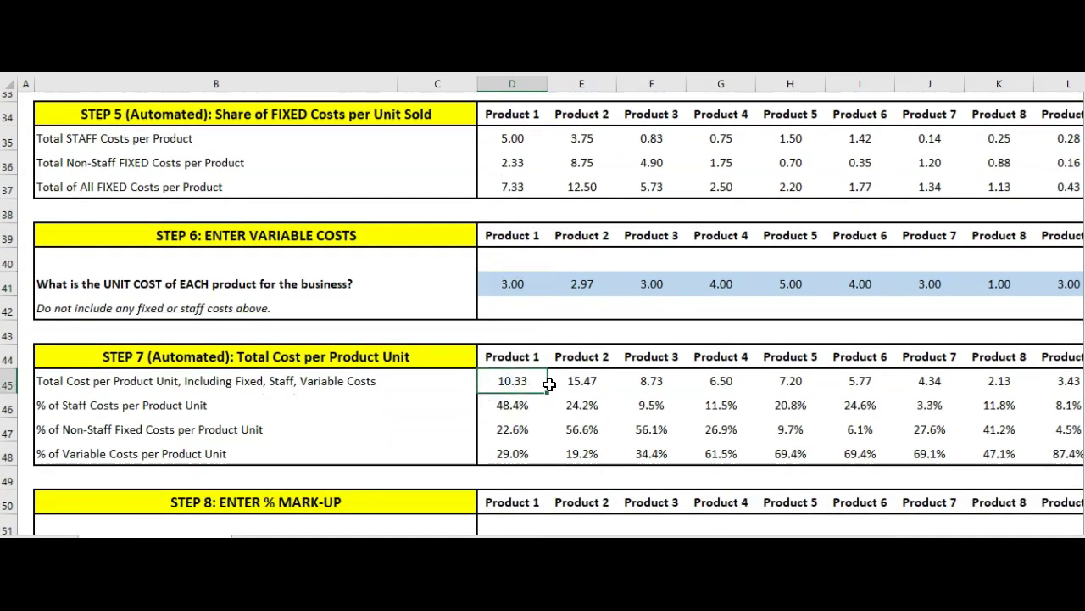
scroll(550, 384, down, 3)
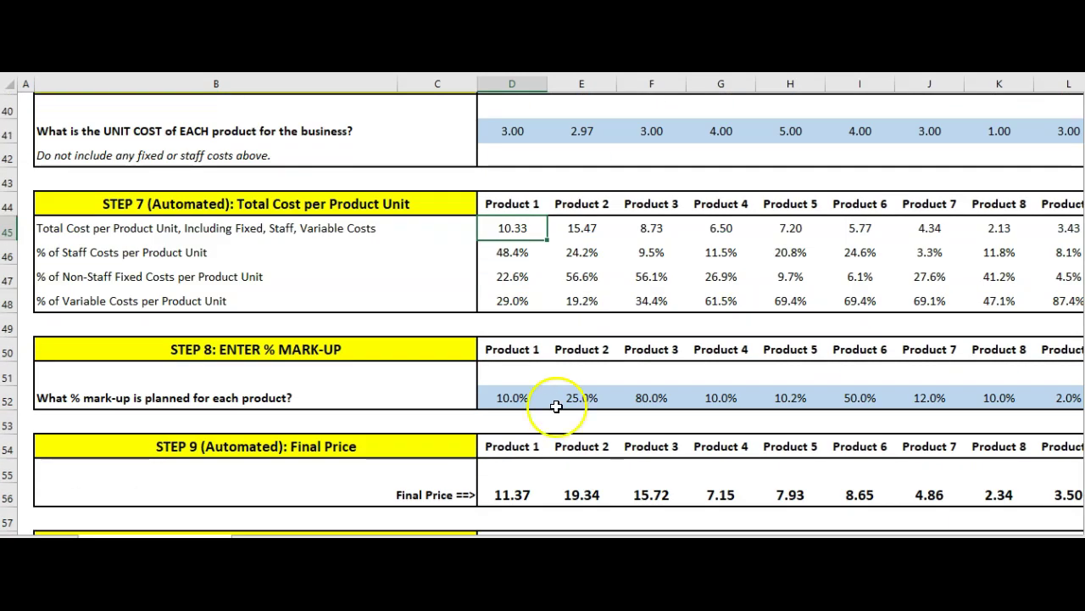
click(519, 497)
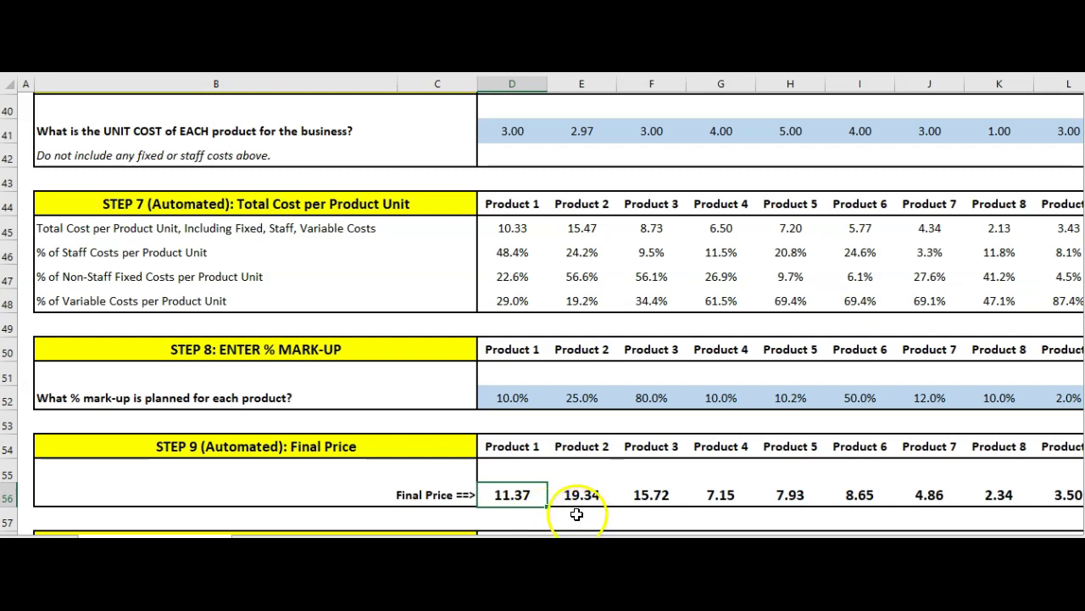
Review the automated final prices of Products 2, 3 and 6 in Step 9
click(596, 495)
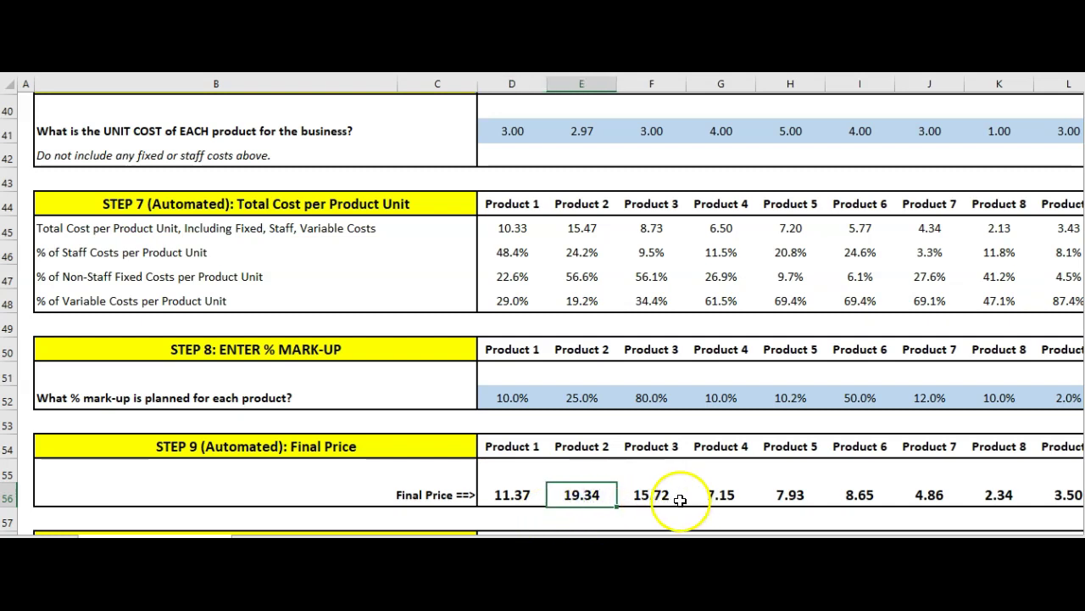
click(668, 500)
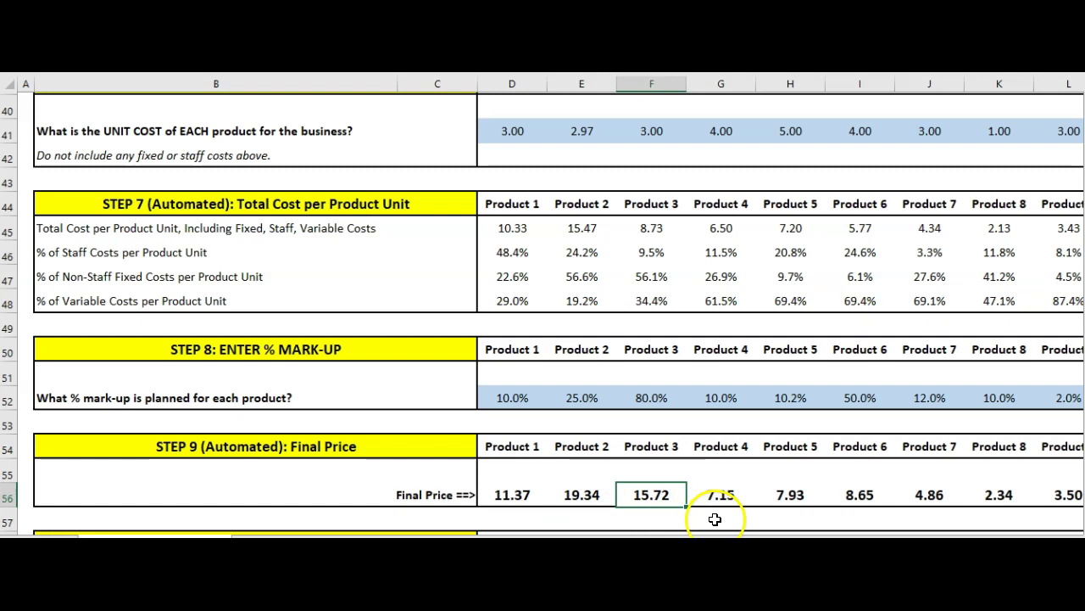
click(798, 507)
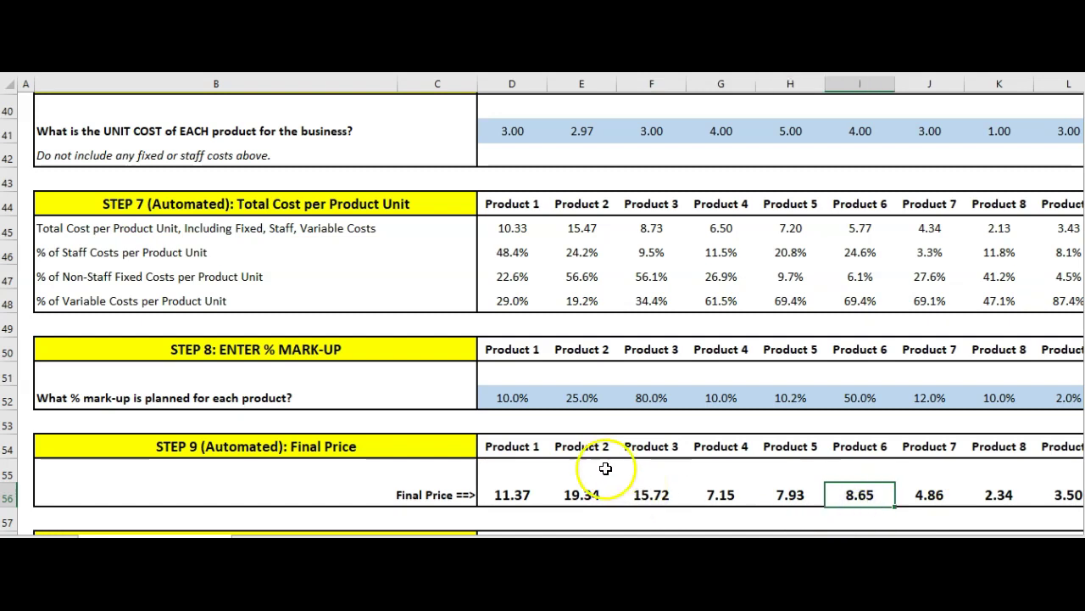
Review Product 1's unit sales, sales revenue, total product costs and profit contribution in the Step 10 metrics
scroll(605, 468, down, 1)
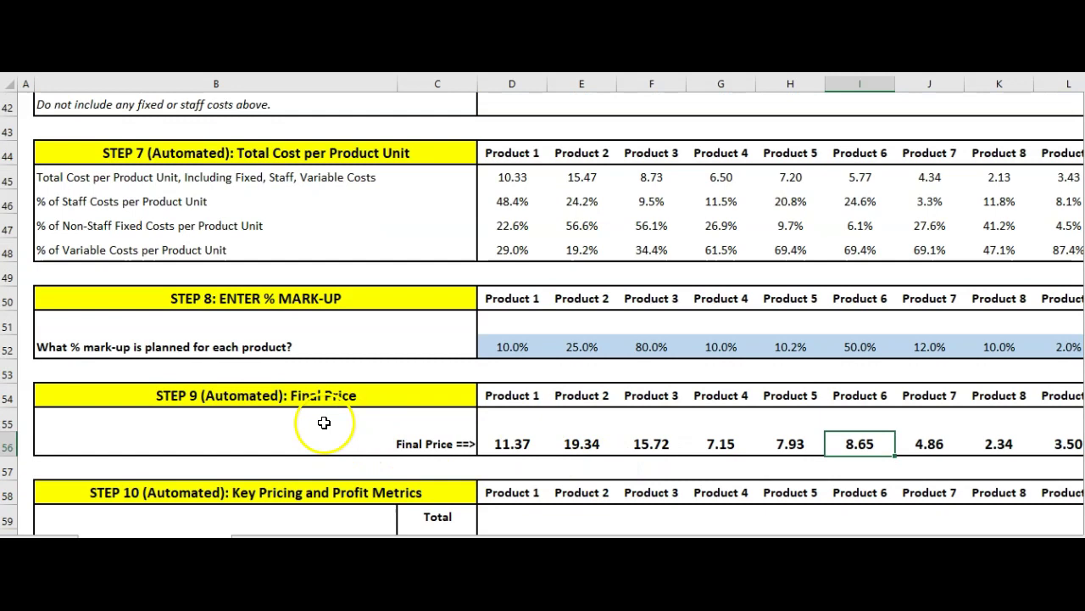
scroll(280, 399, down, 3)
scroll(281, 398, down, 1)
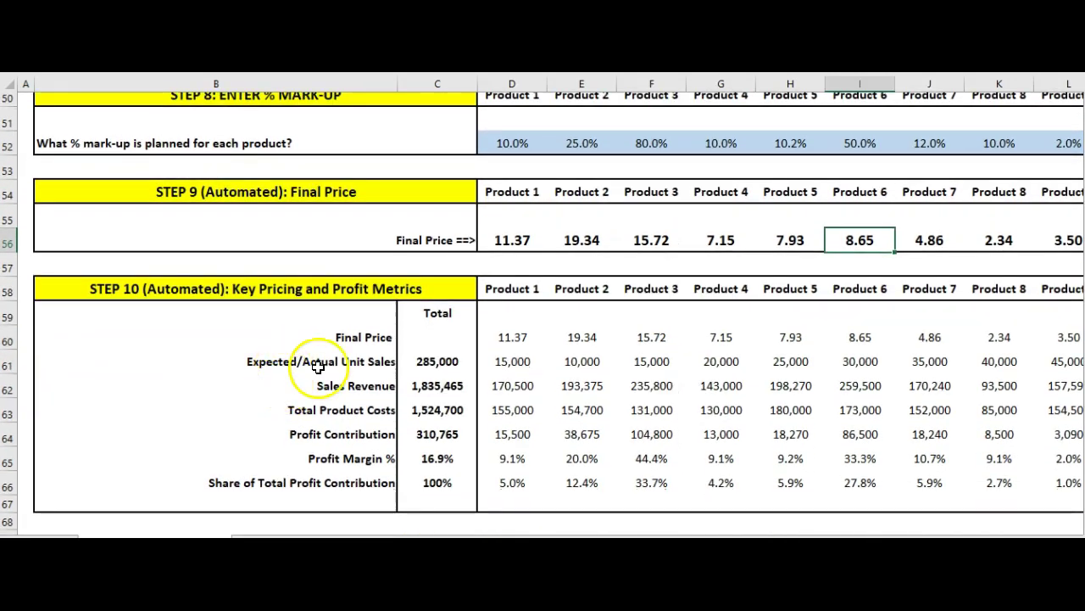
click(360, 340)
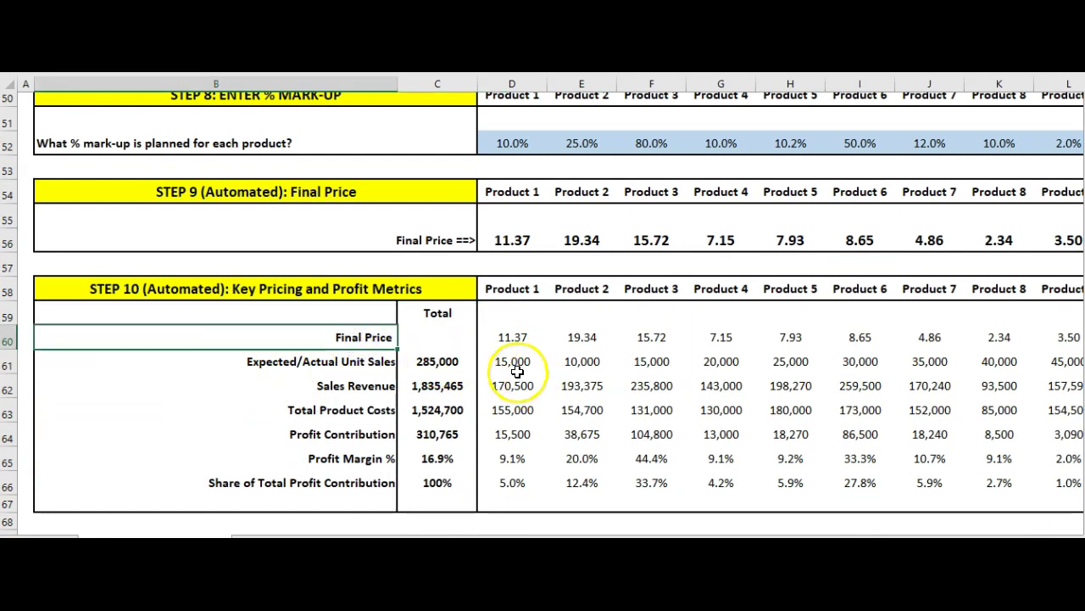
click(517, 363)
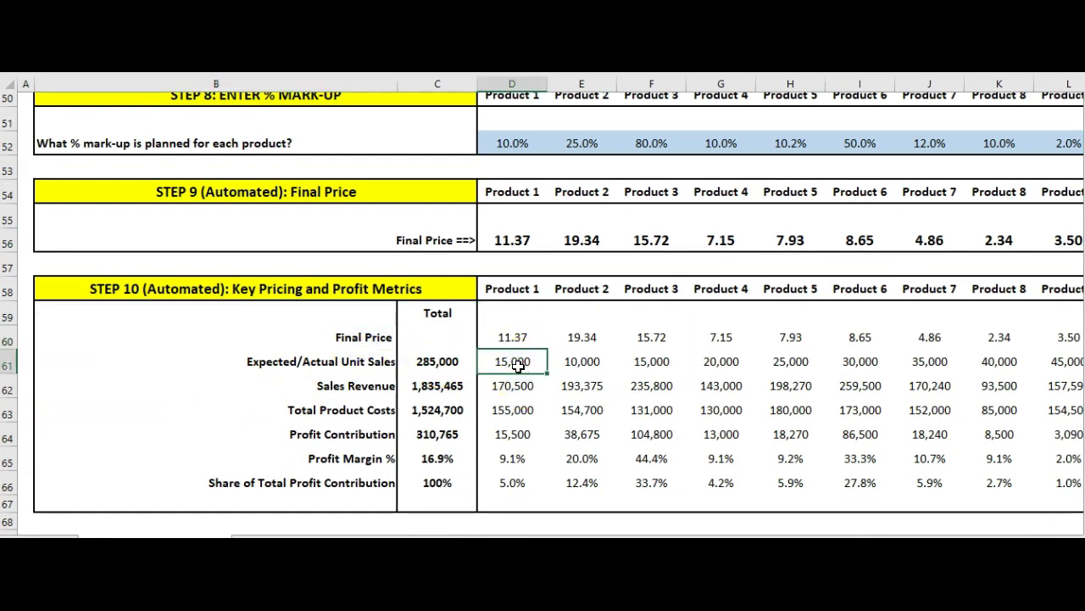
click(511, 389)
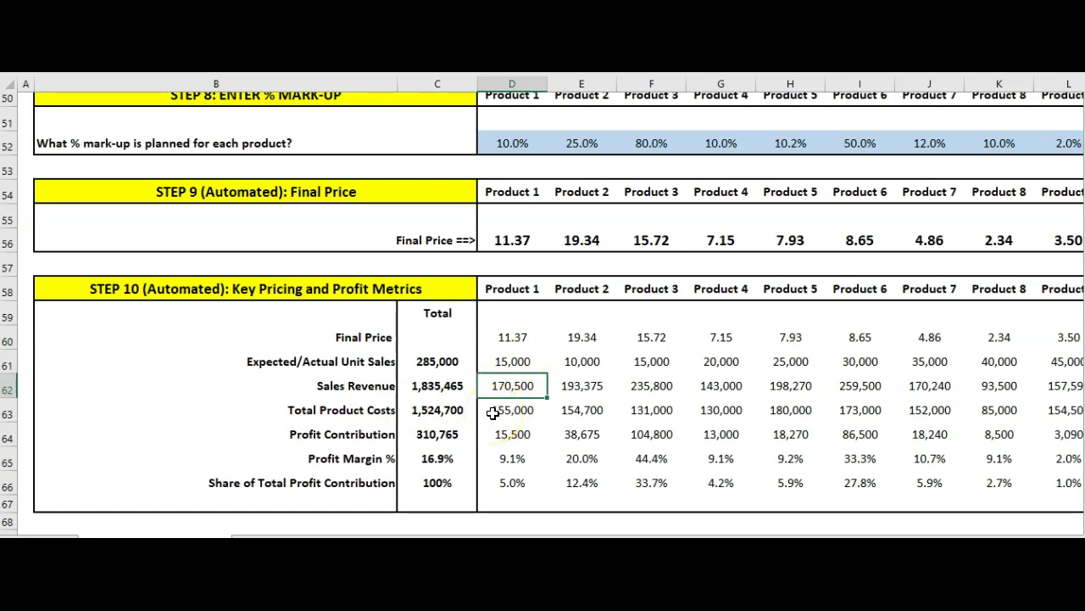
click(493, 413)
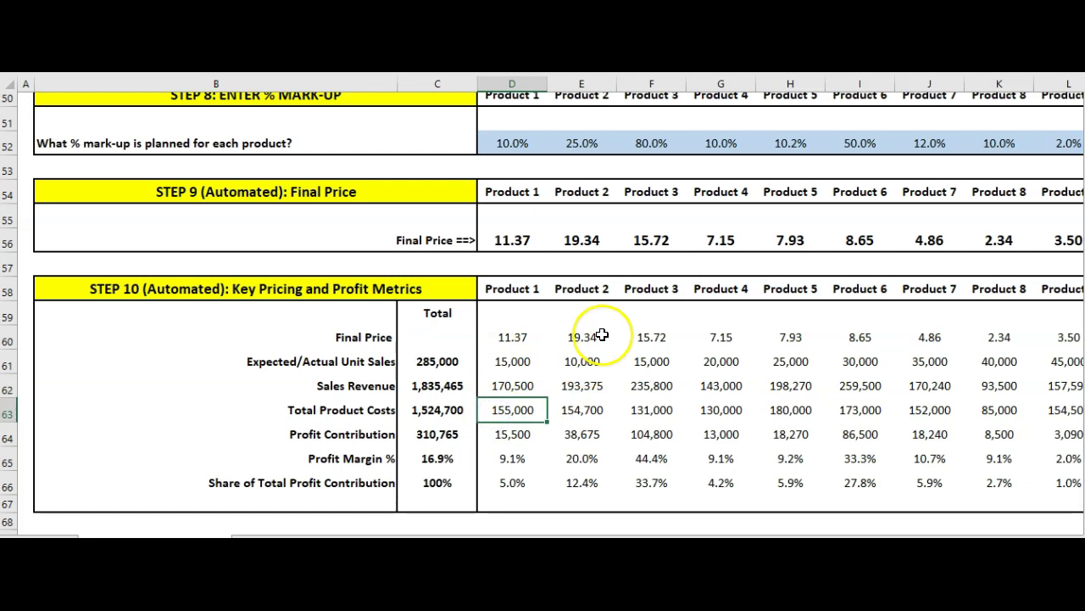
click(519, 436)
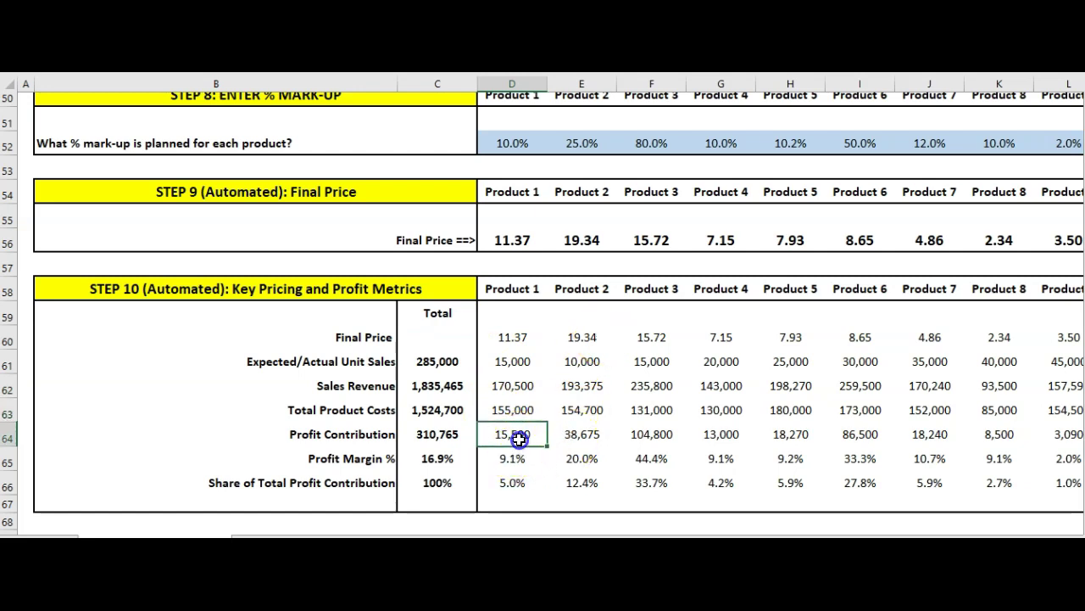
Trace Product 1's profit margin in Step 10 back through its sales revenue, total product costs and profit contribution
click(517, 396)
click(513, 408)
click(511, 436)
click(512, 458)
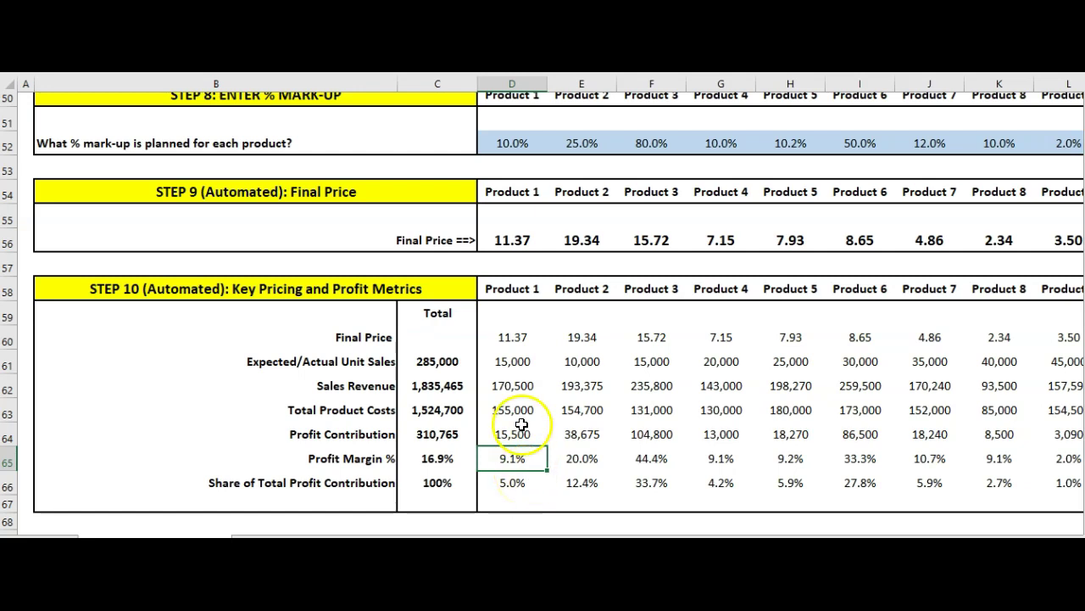
click(526, 386)
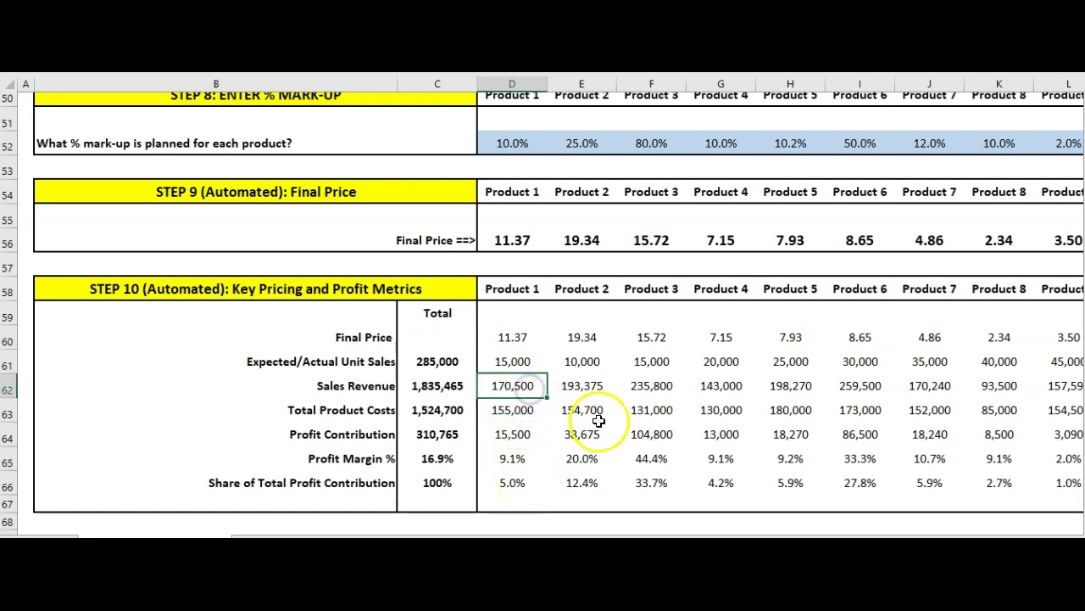
click(512, 437)
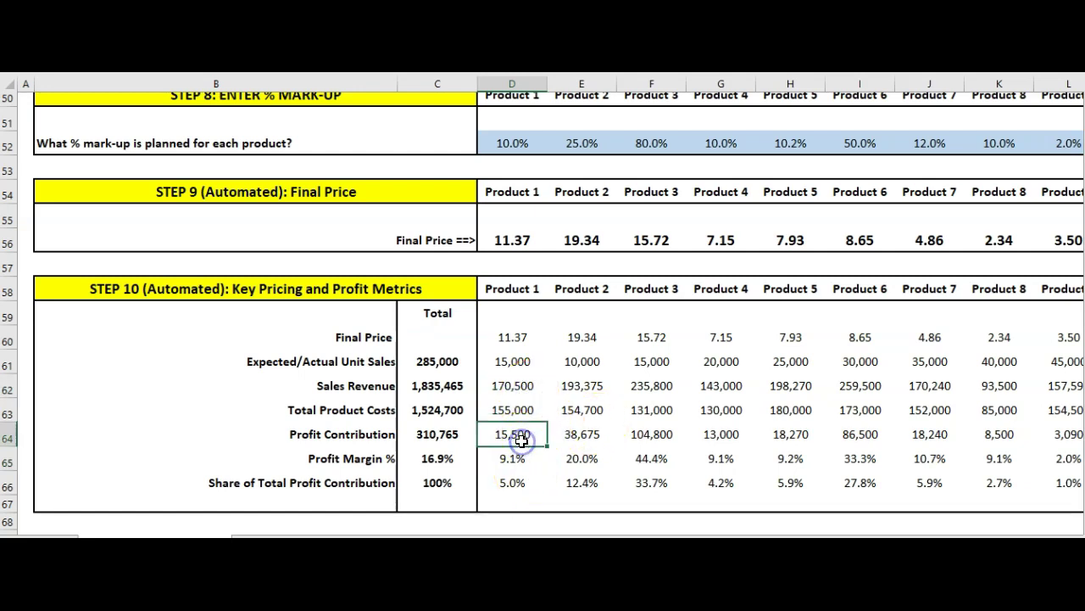
click(526, 385)
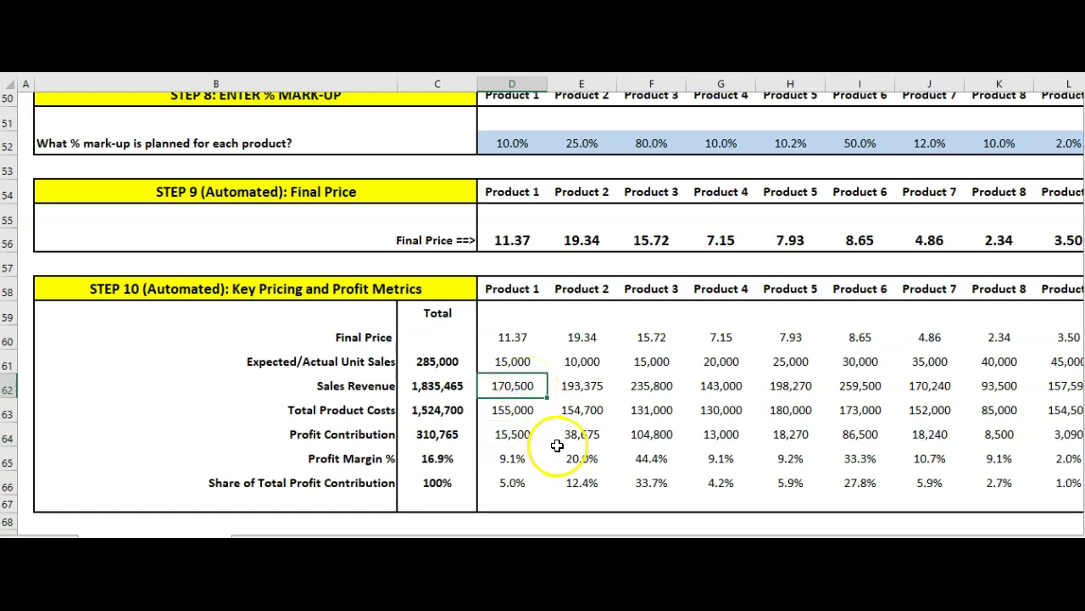
click(513, 458)
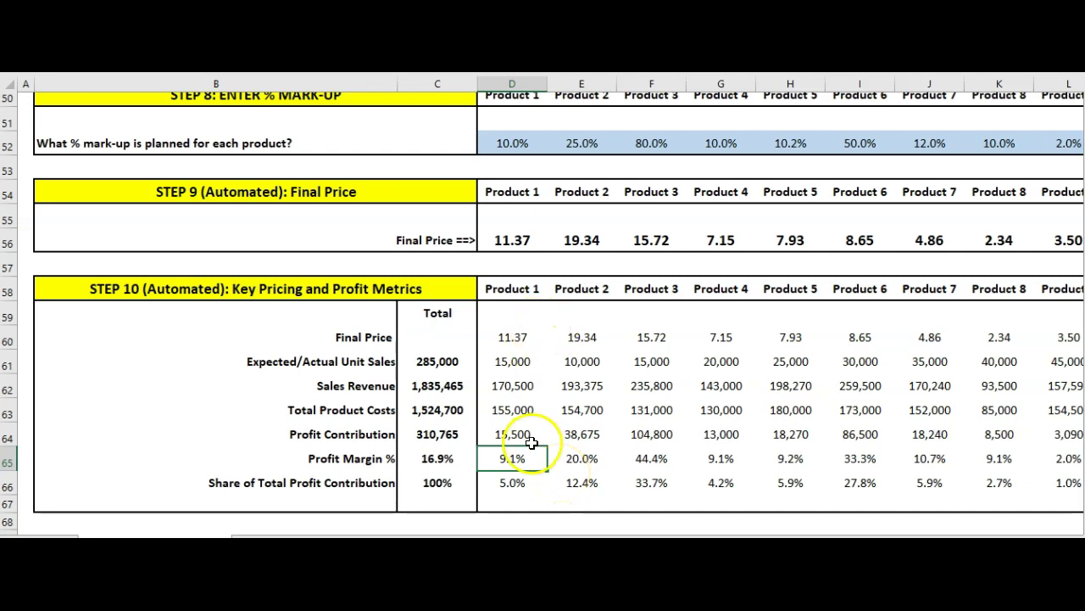
Set Product 1's planned mark-up in Step 8 to 20% and check its profit margin and the total profit contribution
click(517, 144)
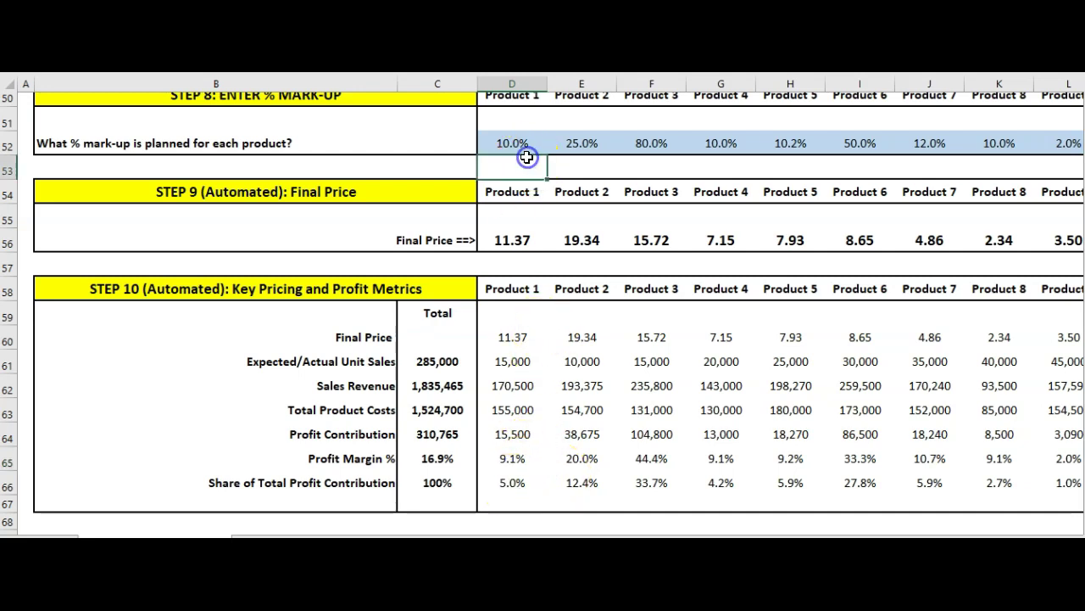
text(.2)
key(Return)
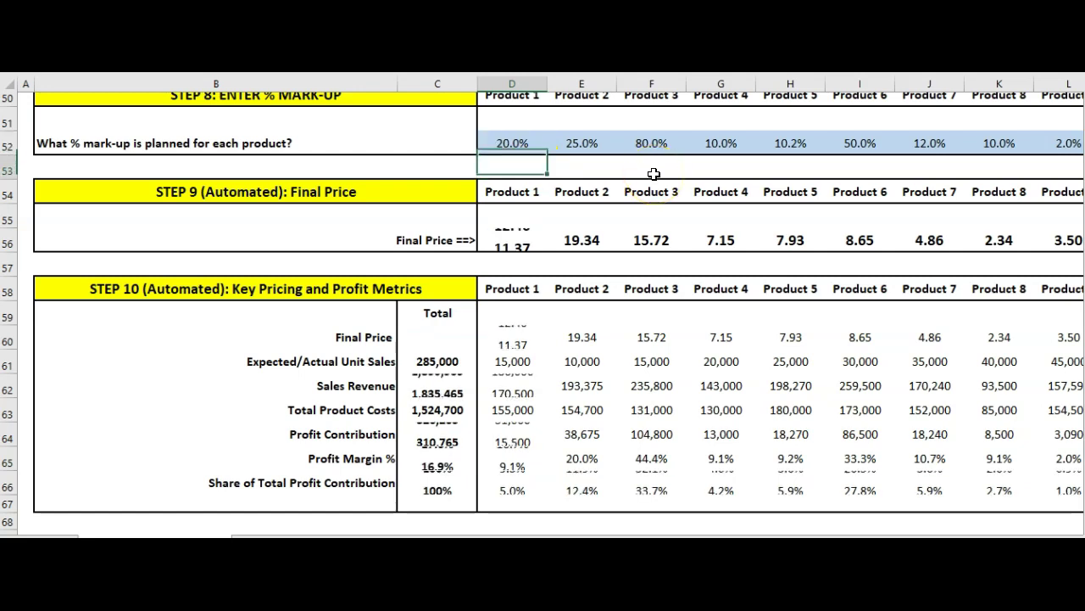
click(502, 459)
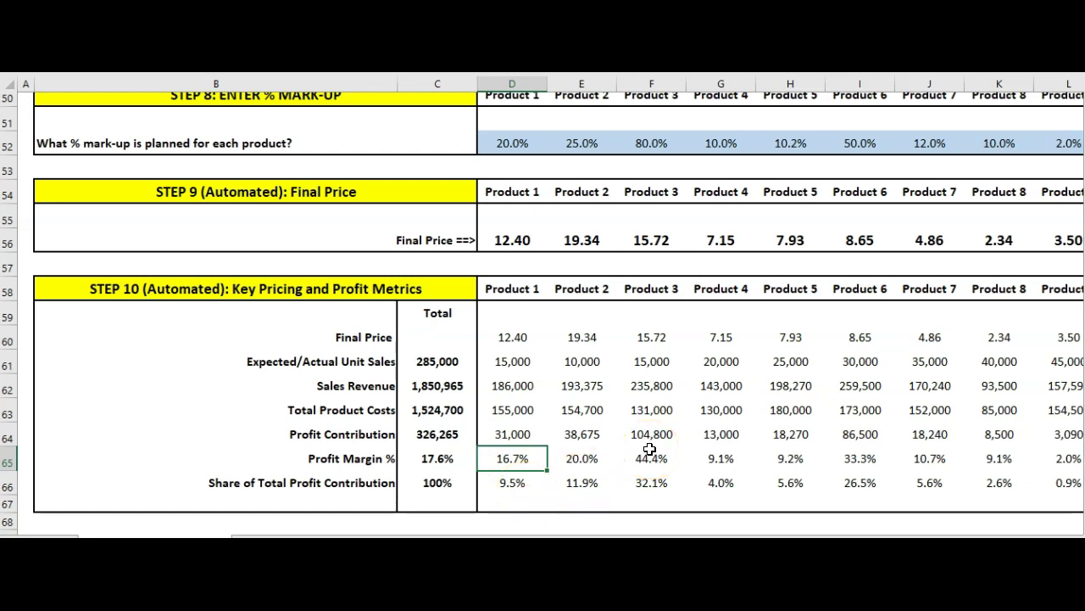
scroll(327, 174, up, 1)
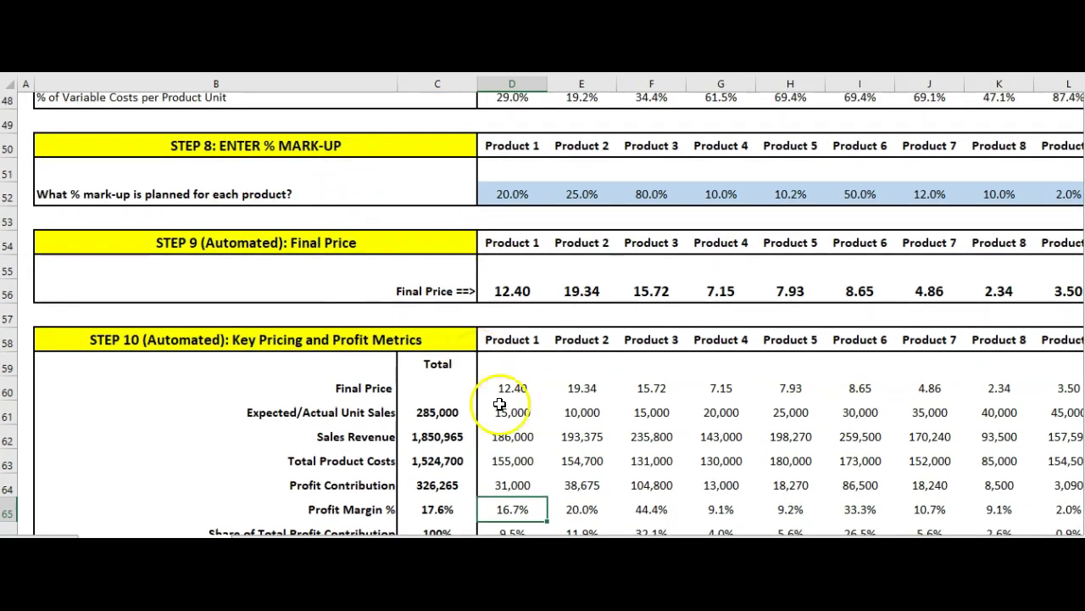
scroll(519, 414, down, 1)
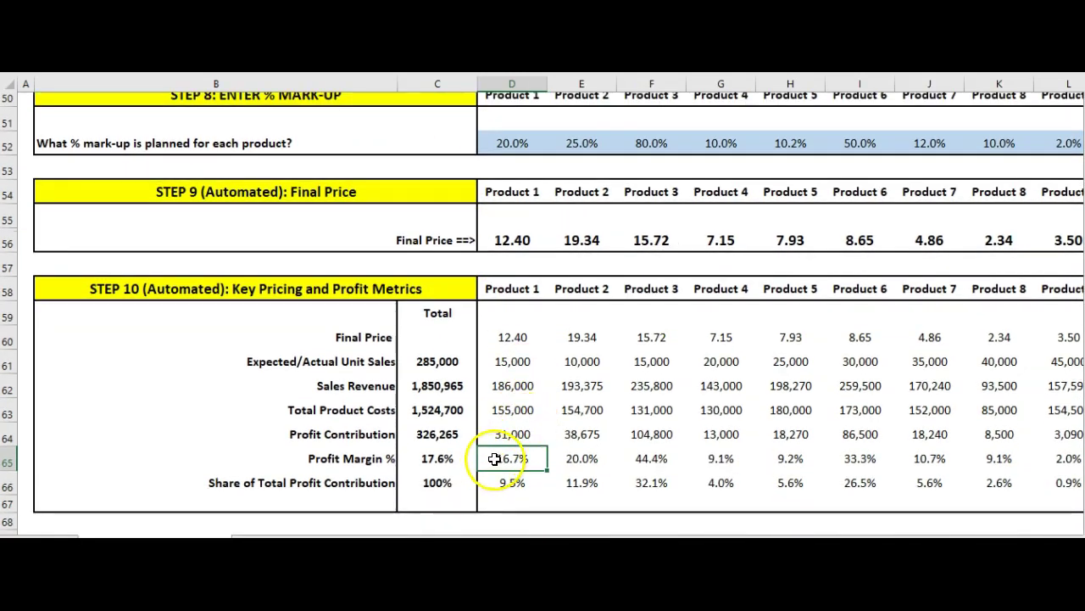
click(443, 434)
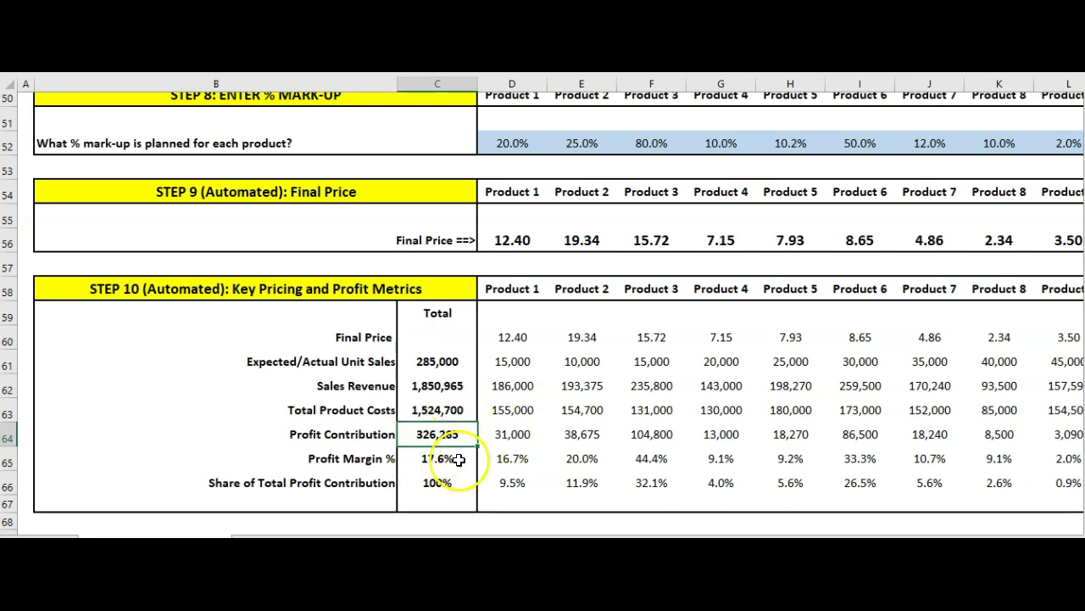
Set Product 4's planned mark-up in Step 8 to 60% and check the total profit contribution in Step 10
scroll(669, 433, up, 1)
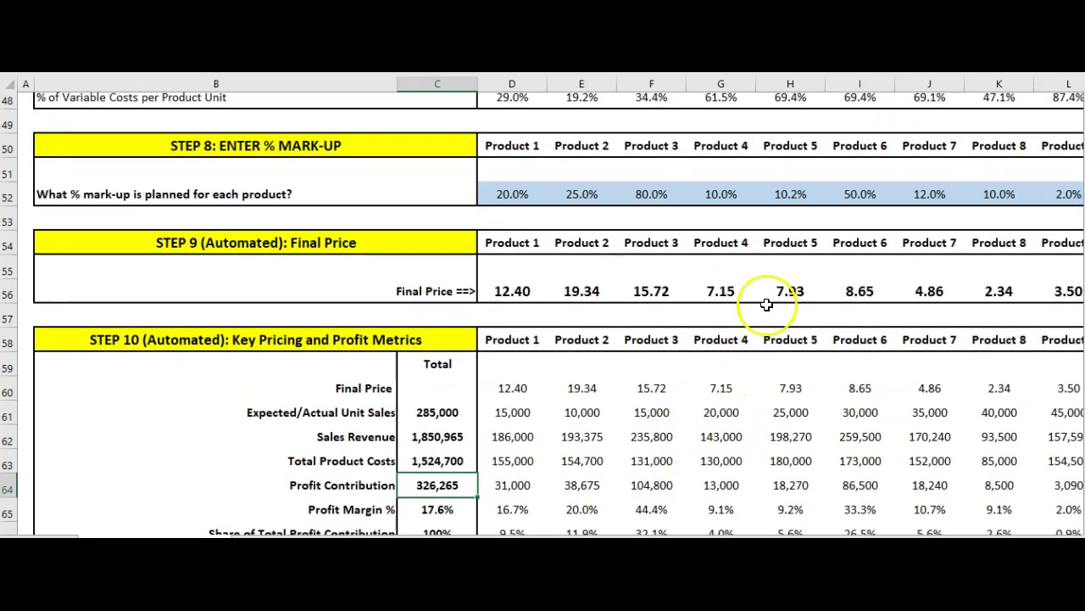
click(729, 194)
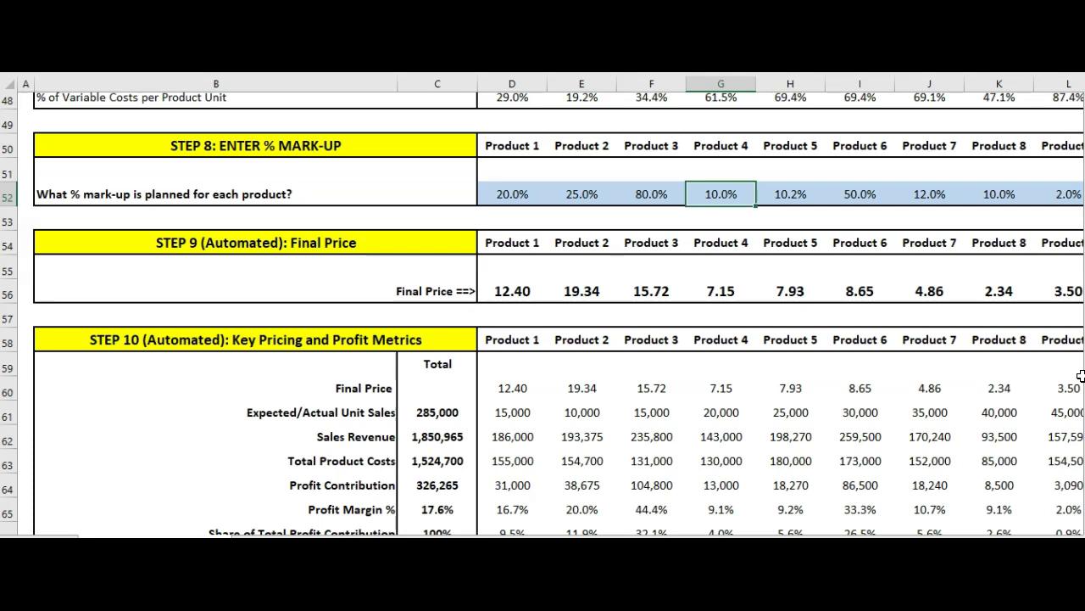
key(Return)
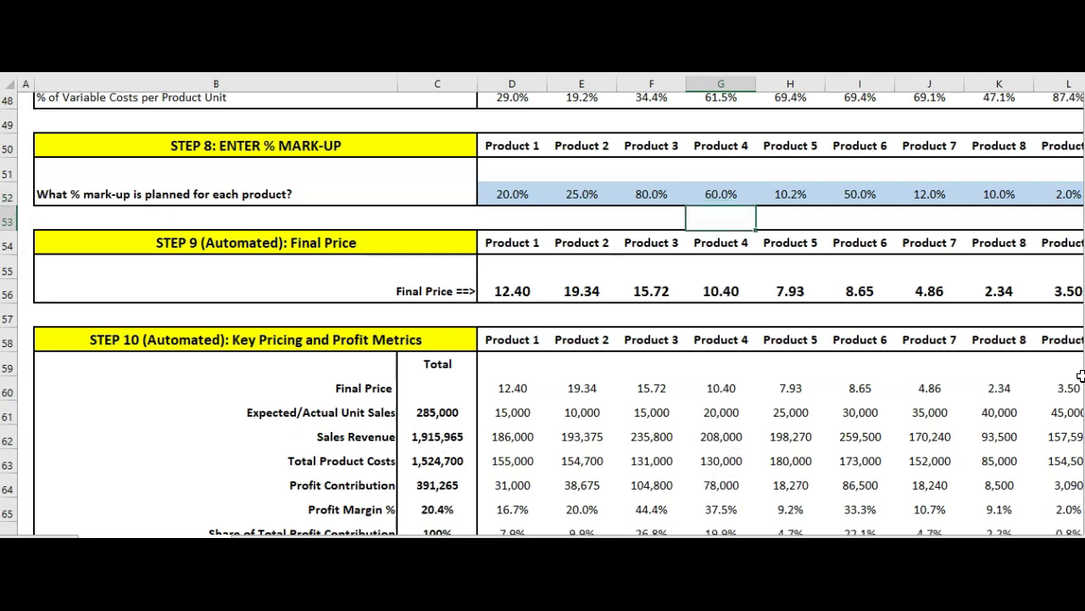
click(466, 489)
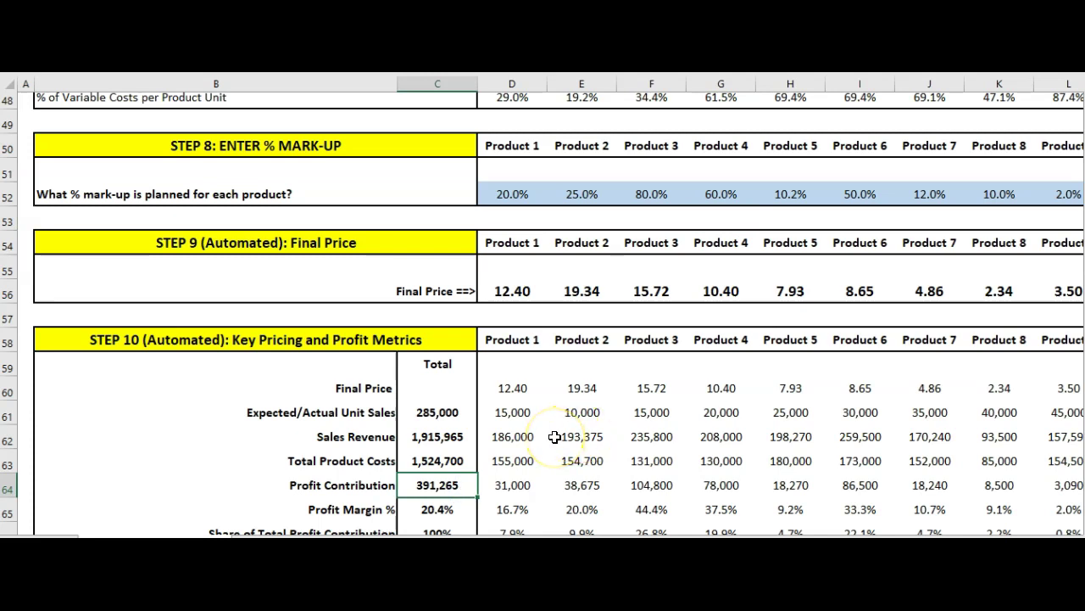
Examine the total profit margin and the shares of total profit contribution for Products 3 and 8 in Step 10
scroll(676, 427, down, 1)
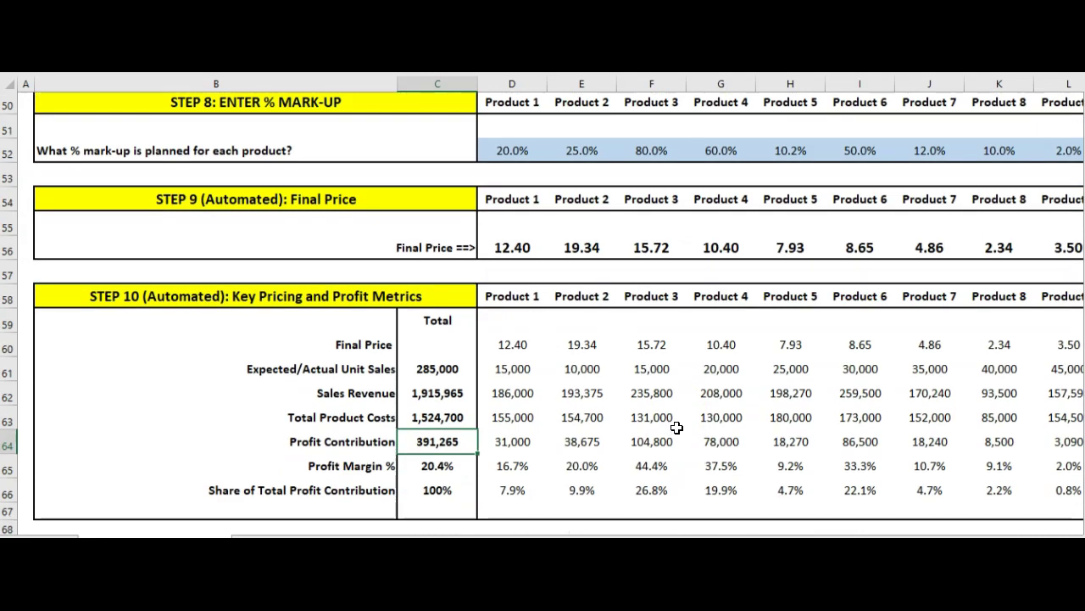
click(426, 458)
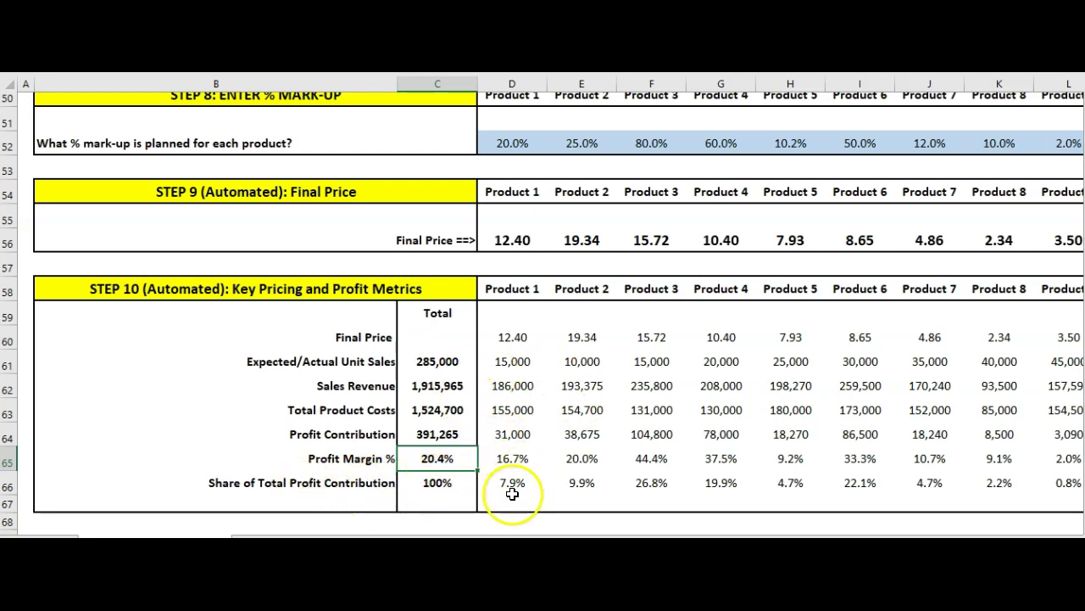
click(285, 484)
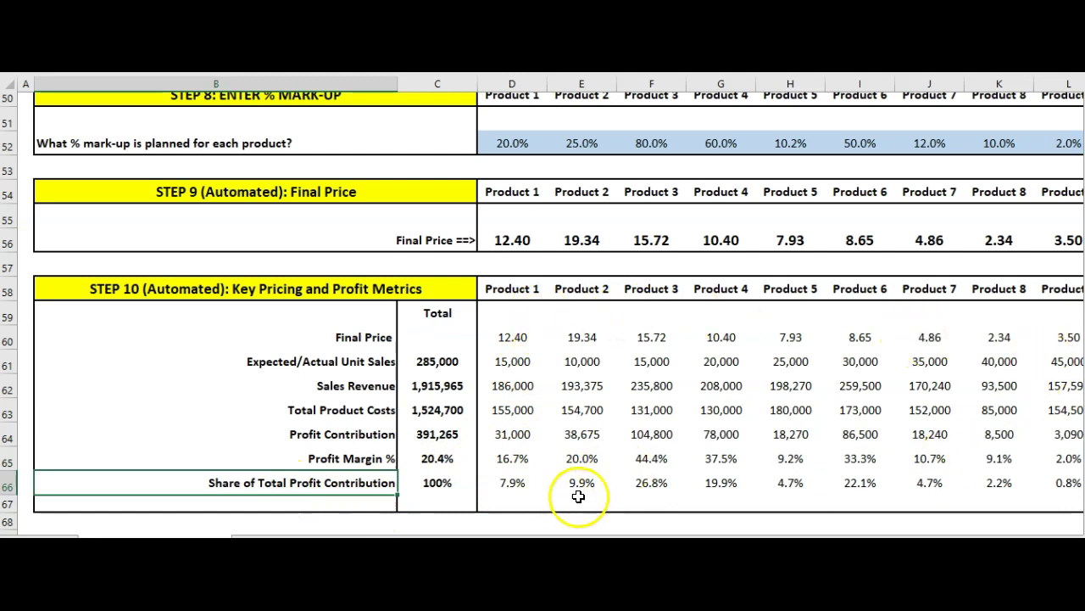
click(651, 490)
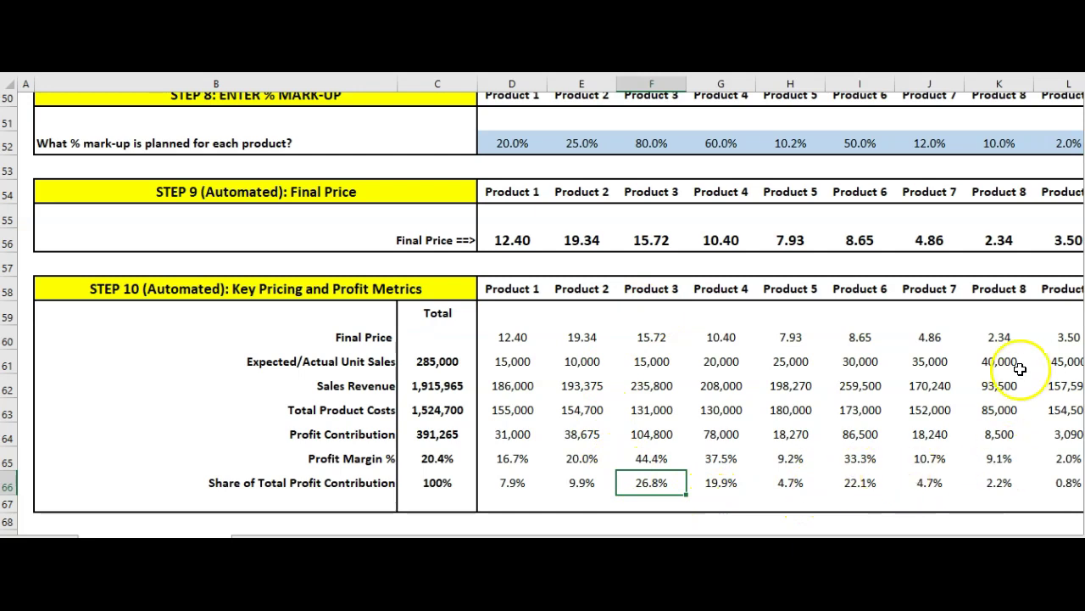
click(994, 482)
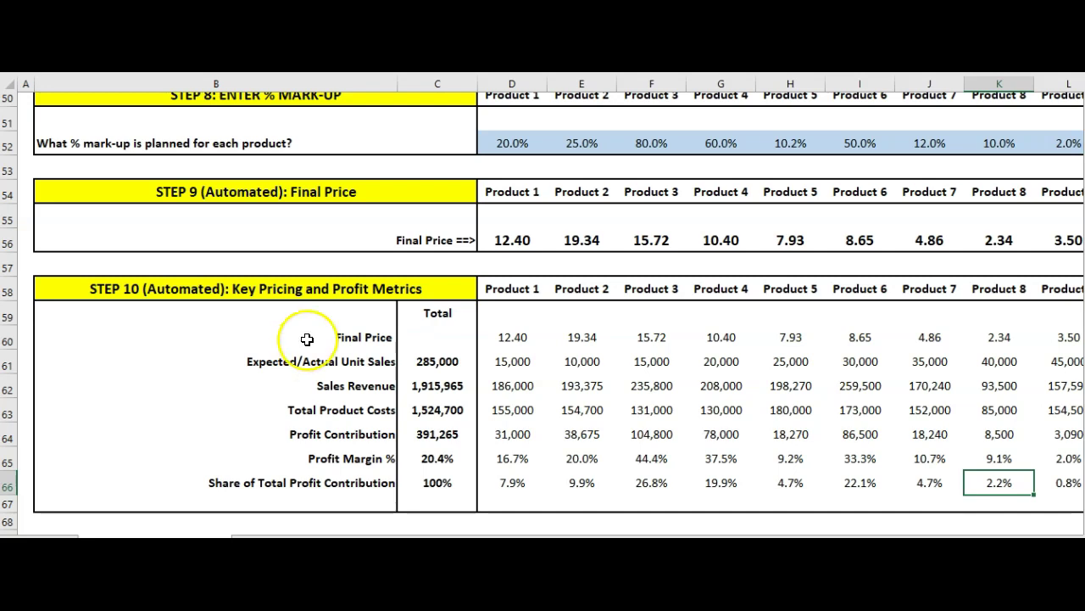
Return to the start of the template and review the Step 1 fixed cost inputs and the Step 2 allocations
scroll(306, 339, up, 9)
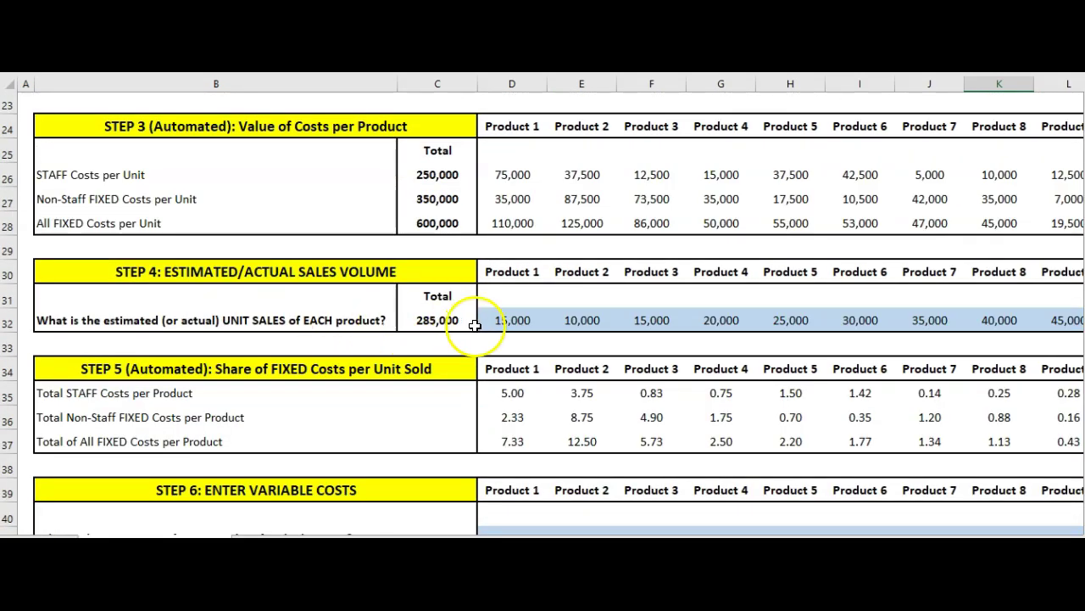
scroll(526, 315, up, 4)
scroll(541, 314, up, 2)
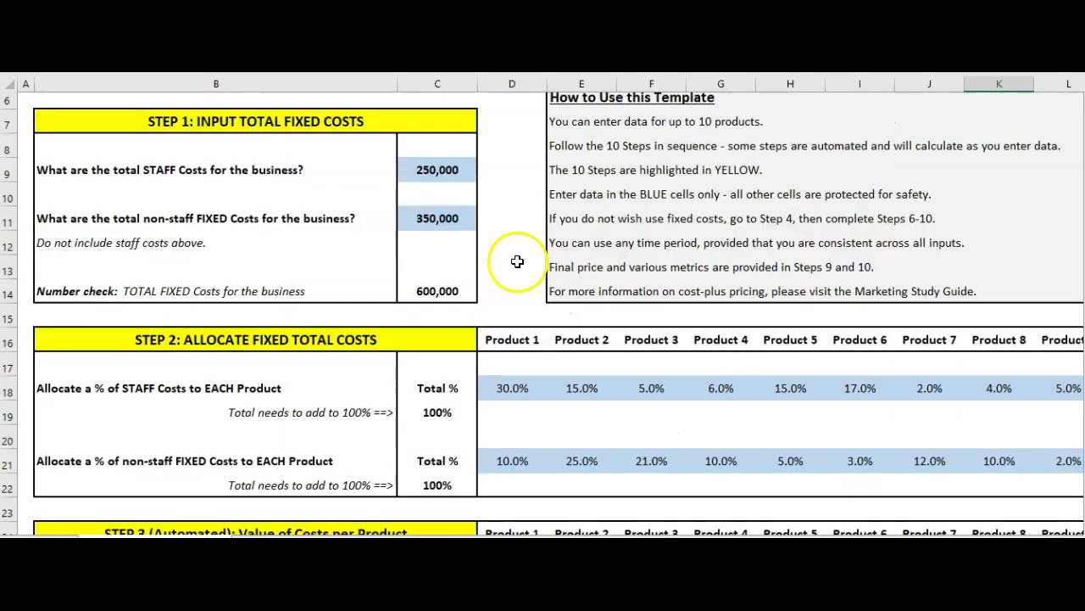
click(431, 172)
click(419, 211)
scroll(520, 351, down, 1)
click(525, 356)
scroll(523, 374, down, 1)
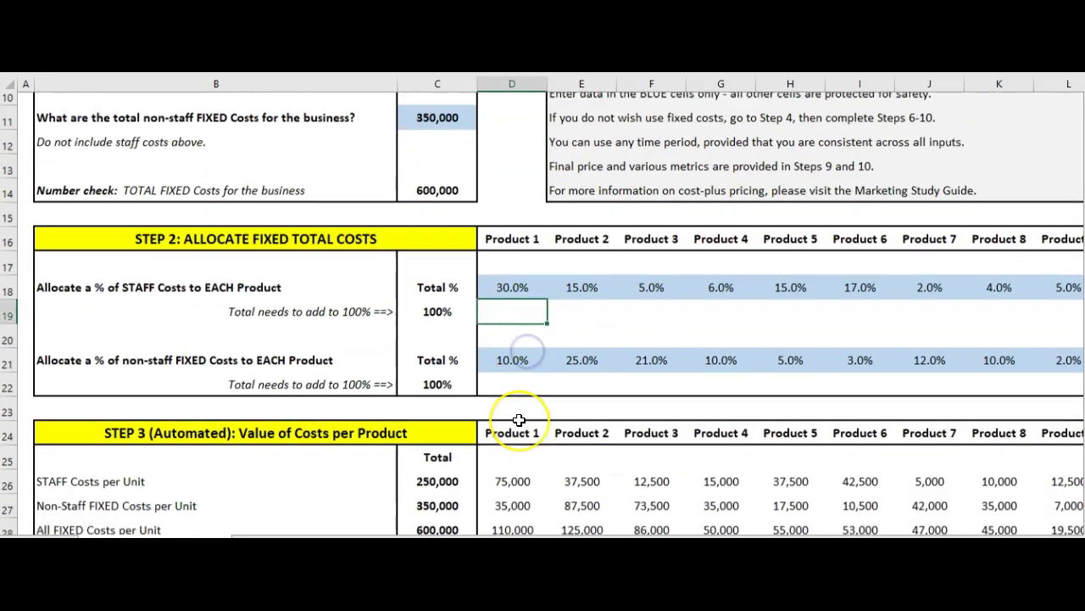
Review the remaining input rows: unit sales in Step 4, variable unit costs in Step 6 and mark-ups in Step 8
scroll(519, 420, down, 5)
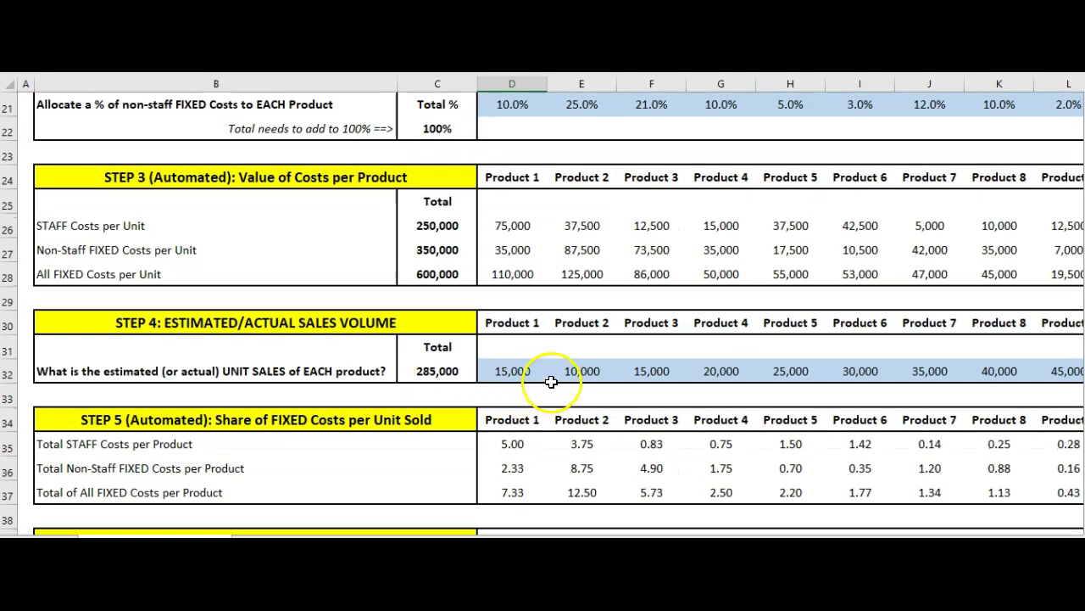
click(551, 373)
scroll(551, 377, down, 2)
scroll(535, 398, down, 1)
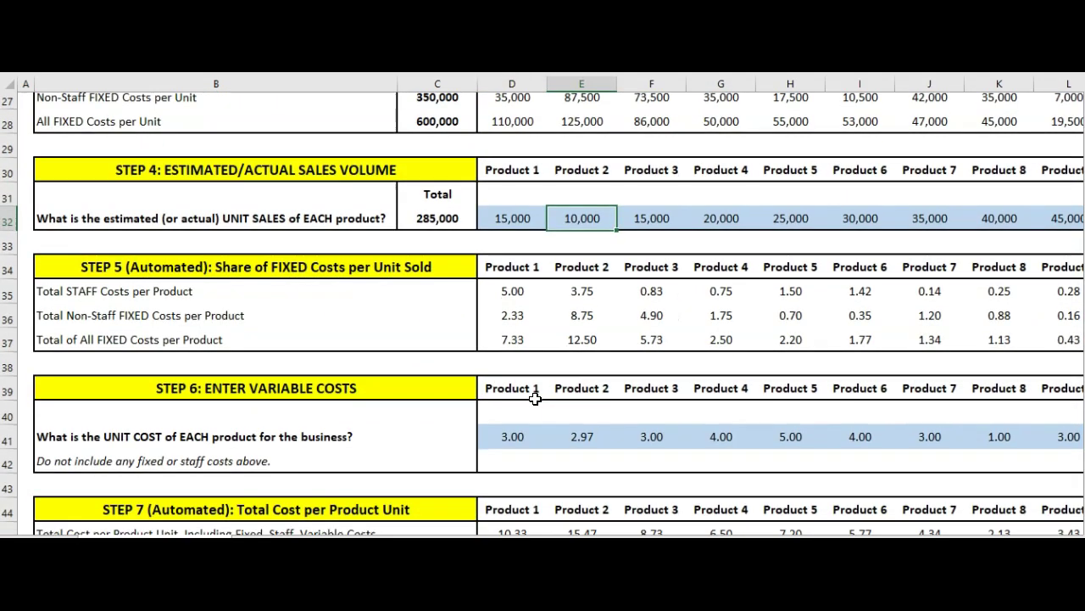
click(511, 436)
scroll(509, 432, down, 2)
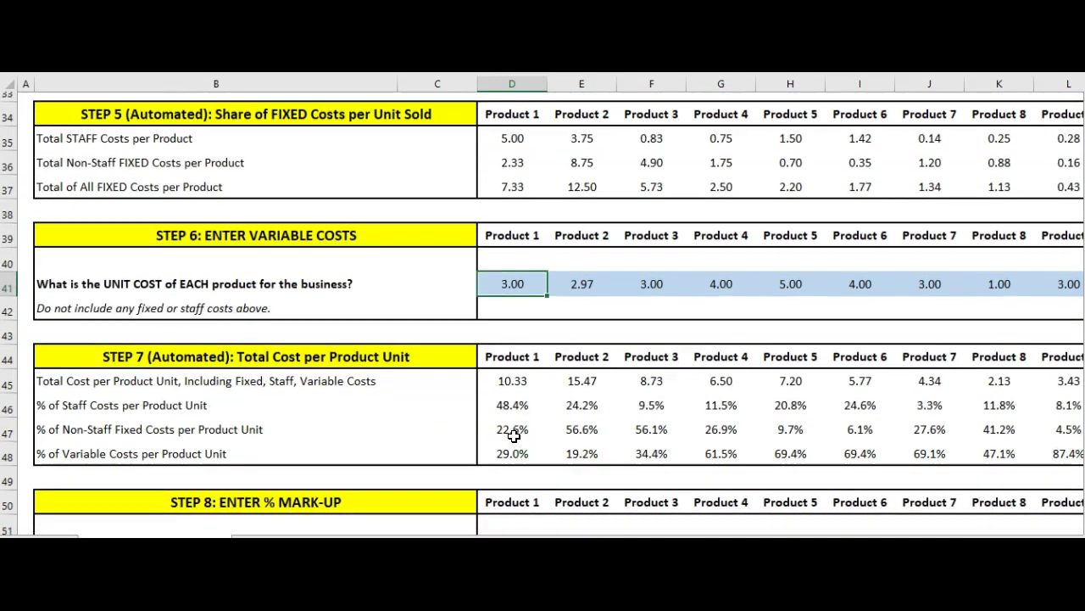
scroll(514, 435, down, 1)
click(509, 441)
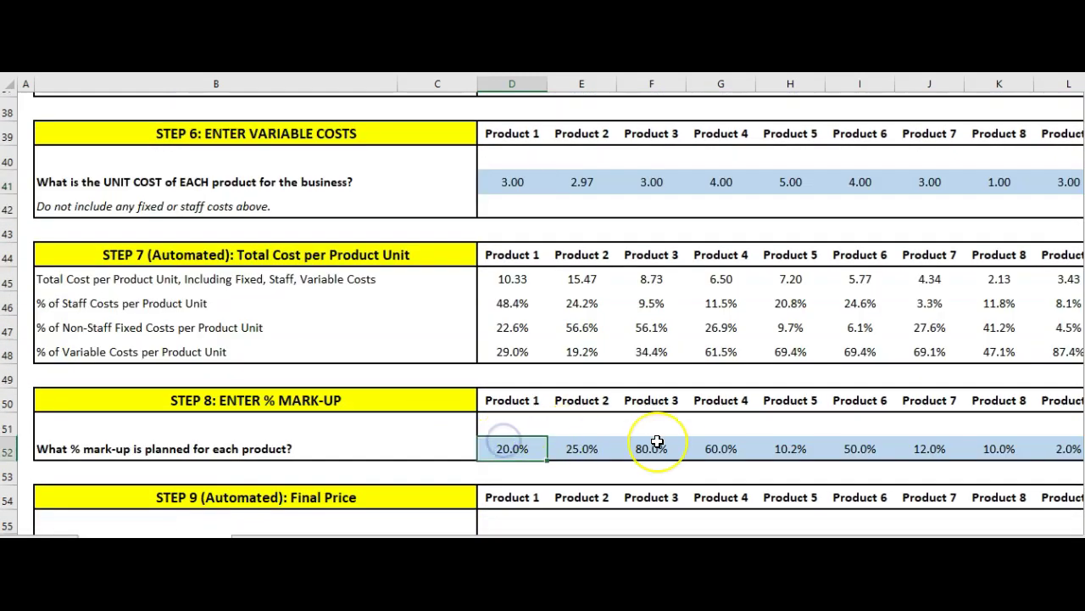